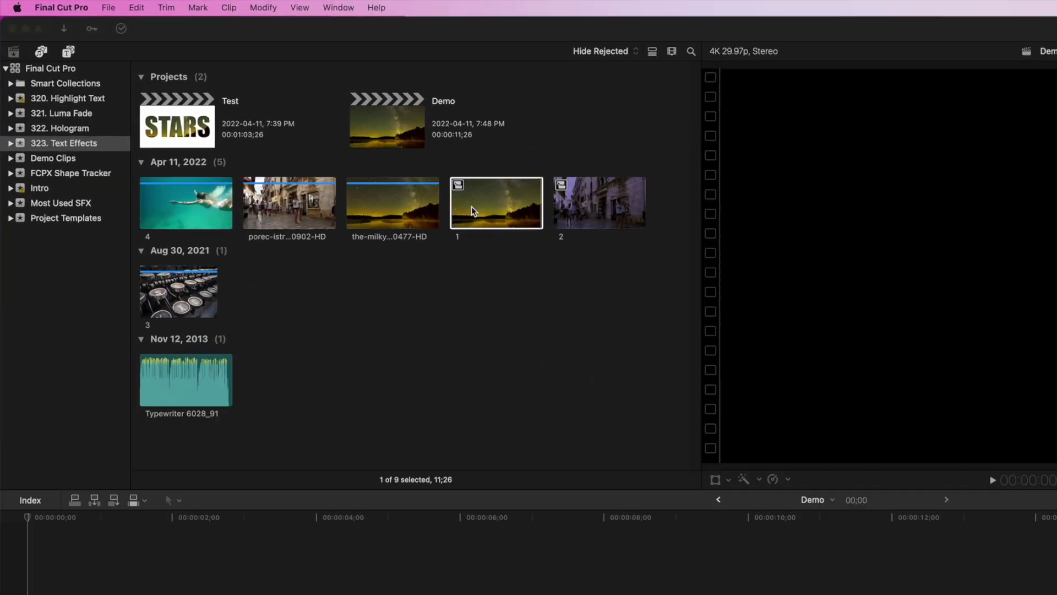
# Step: Place the starry sky clip at the start of the Demo timeline and add a Basic Title above it, extended to the clip's end
pyautogui.click(305, 127)
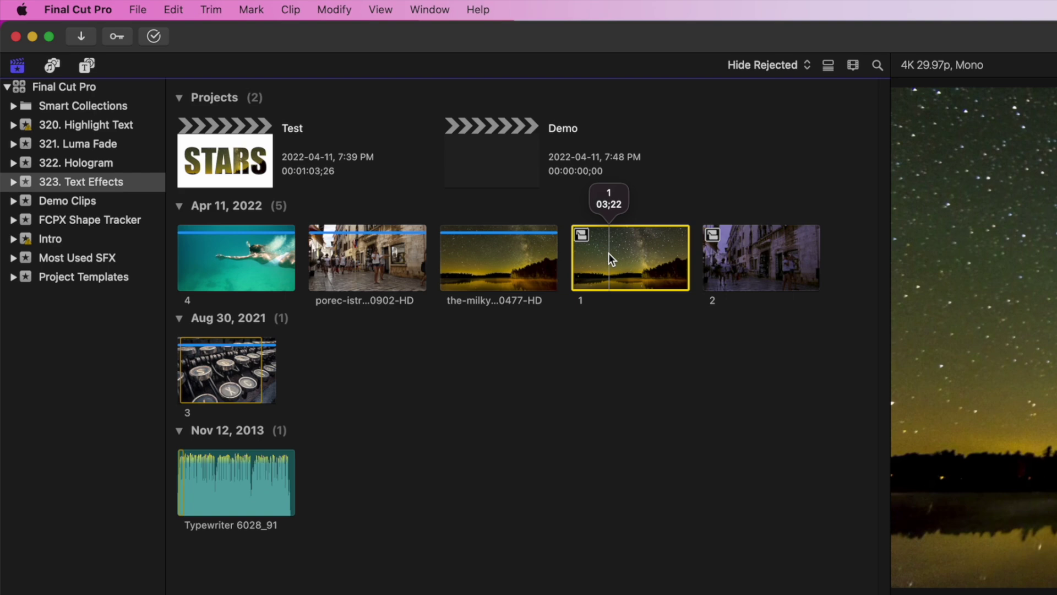
pyautogui.moveTo(609, 253); pyautogui.dragTo(4, 317)
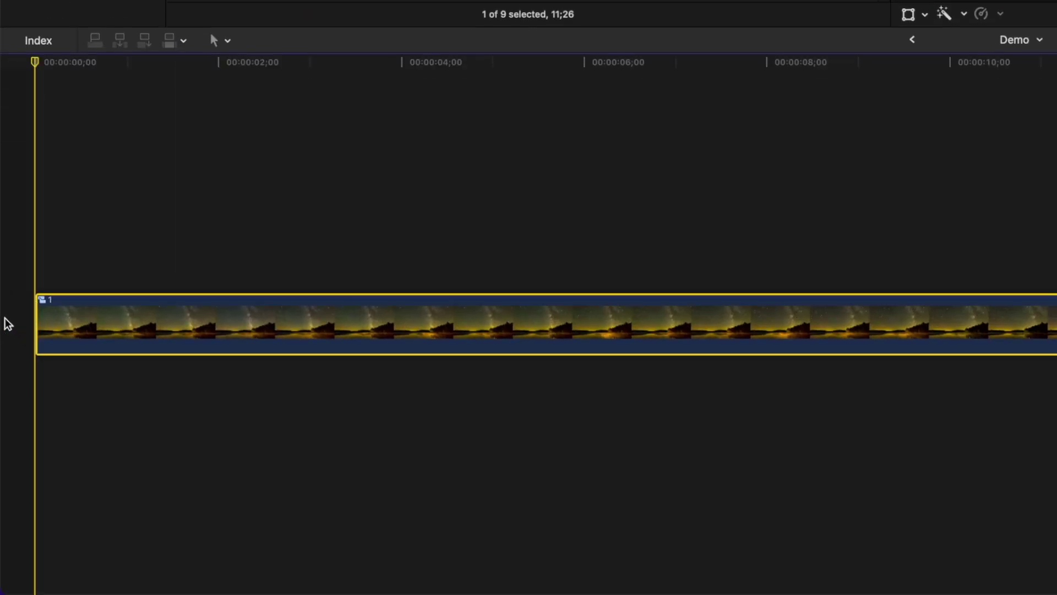
pyautogui.hotkey('ctrl', 't')
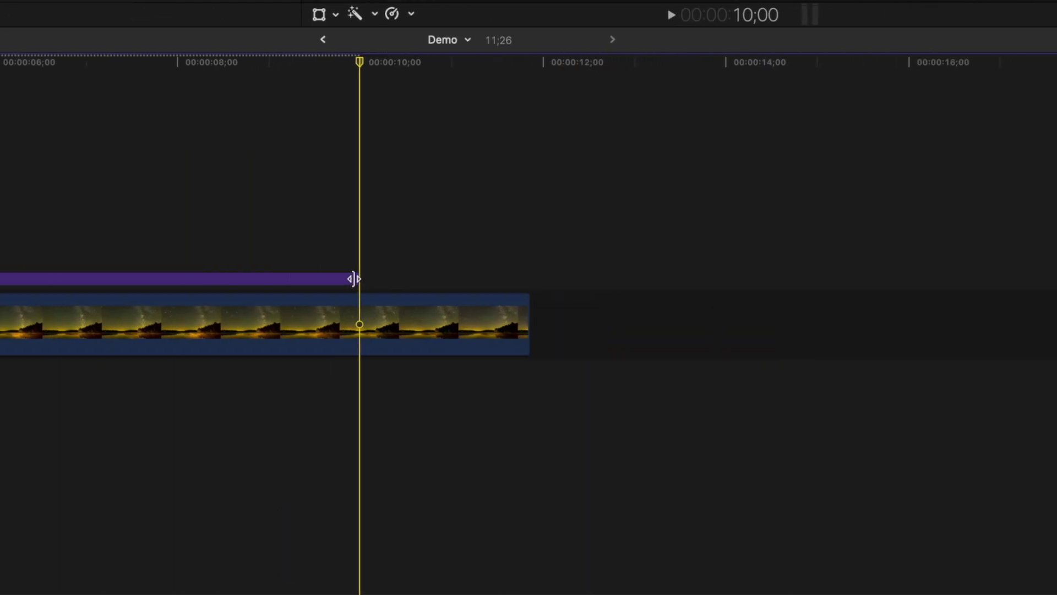
pyautogui.moveTo(353, 279); pyautogui.dragTo(519, 284)
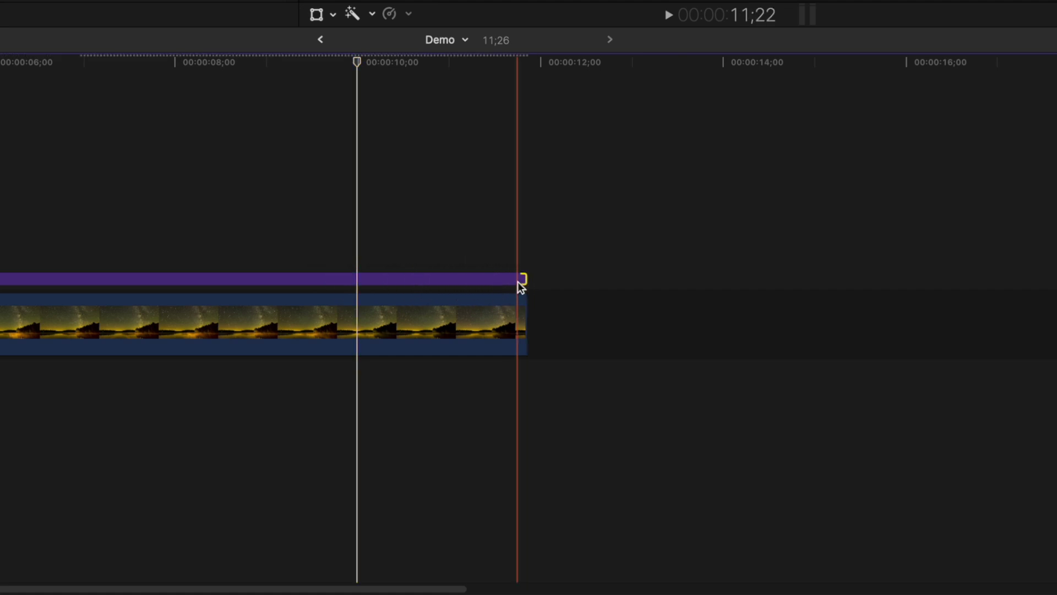
# Step: Change the title text to STARS, with the Impact font and a size of 655
pyautogui.click(360, 281)
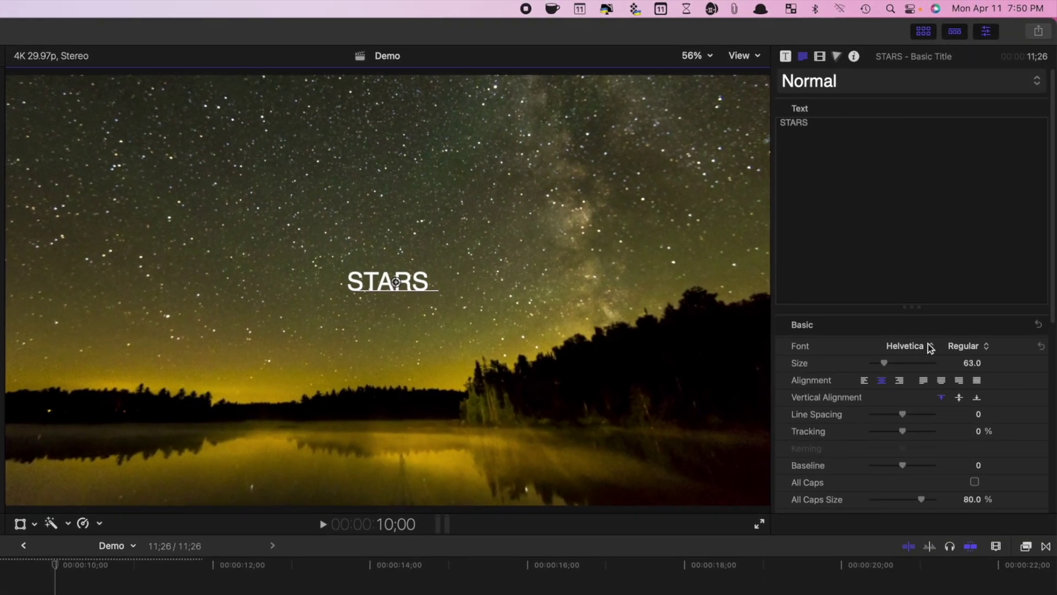
pyautogui.click(932, 347)
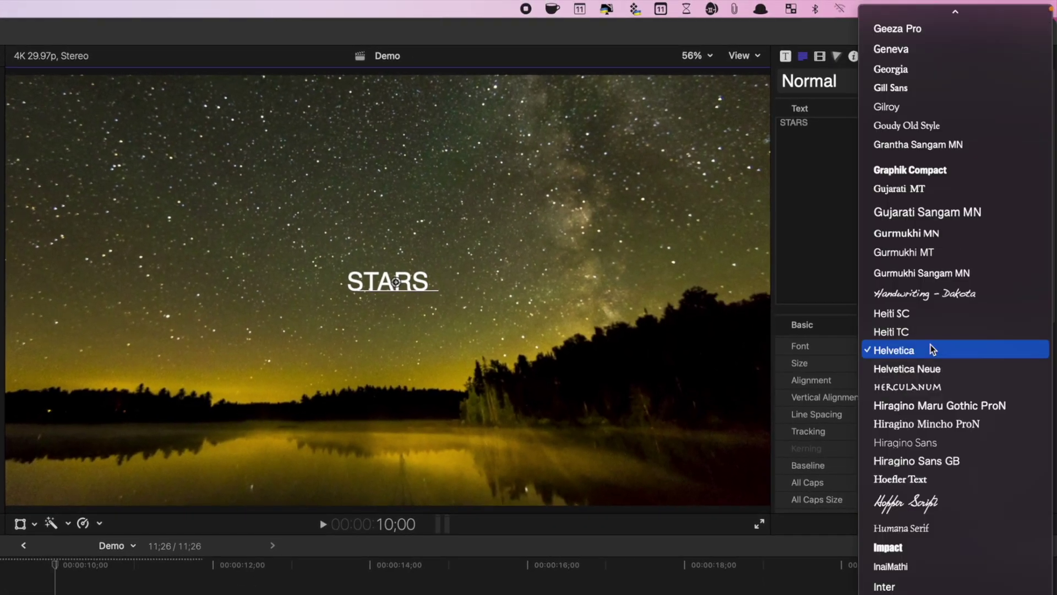
pyautogui.click(908, 553)
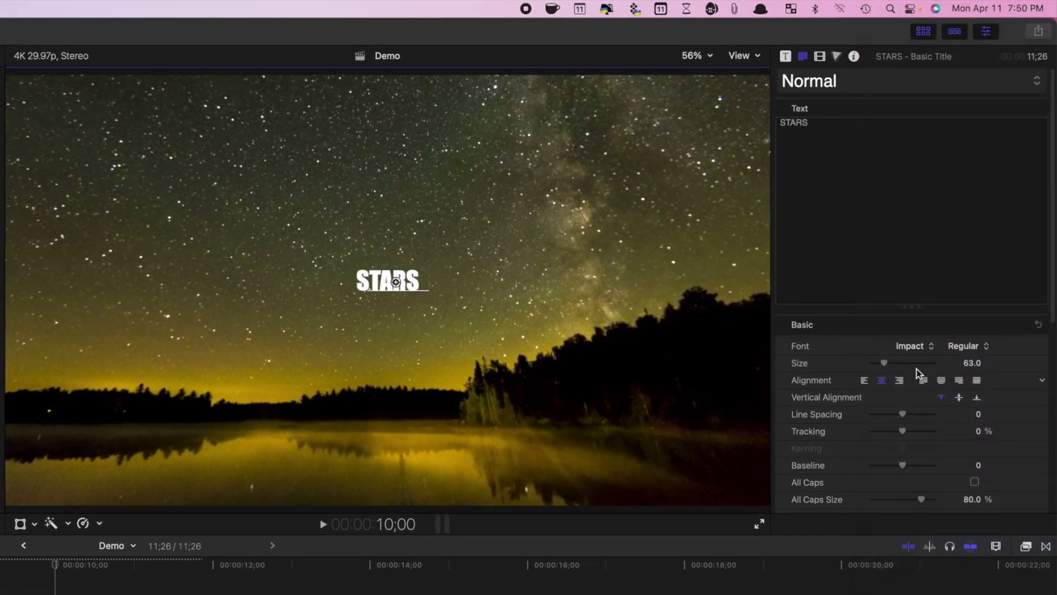
pyautogui.moveTo(892, 364); pyautogui.dragTo(943, 363)
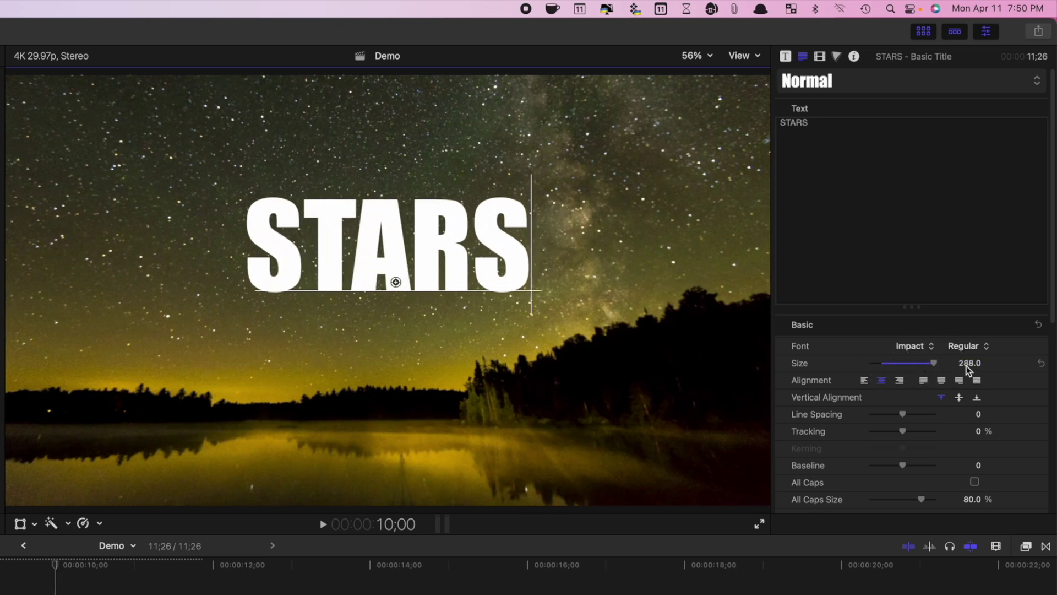
pyautogui.moveTo(966, 365); pyautogui.dragTo(967, 365)
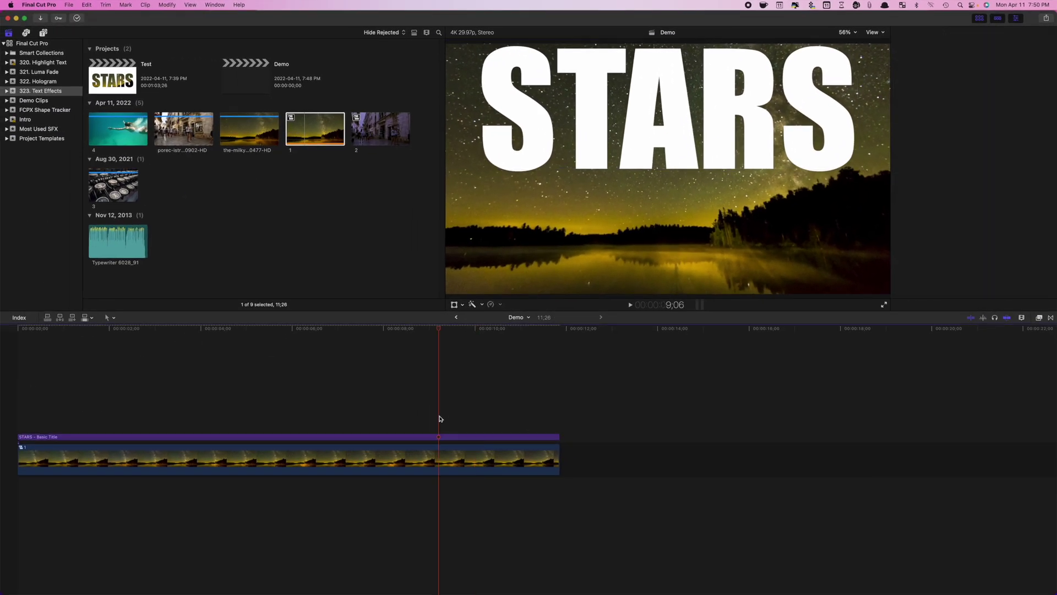
# Step: Move the STARS title down to the middle of the frame and set its blend mode to Stencil Alpha
pyautogui.press('super+4')
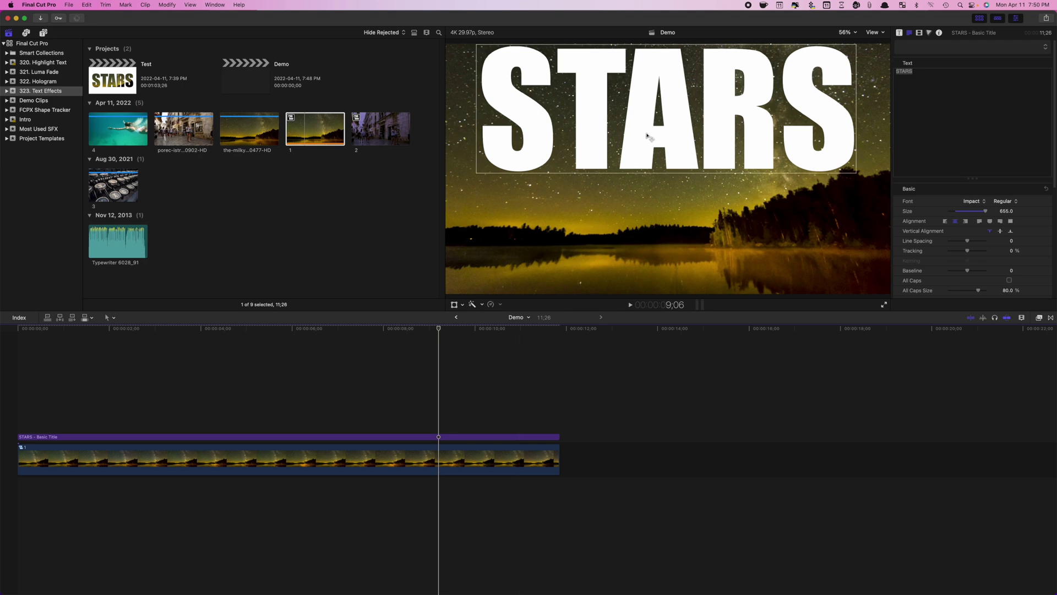
pyautogui.moveTo(648, 136); pyautogui.dragTo(651, 196)
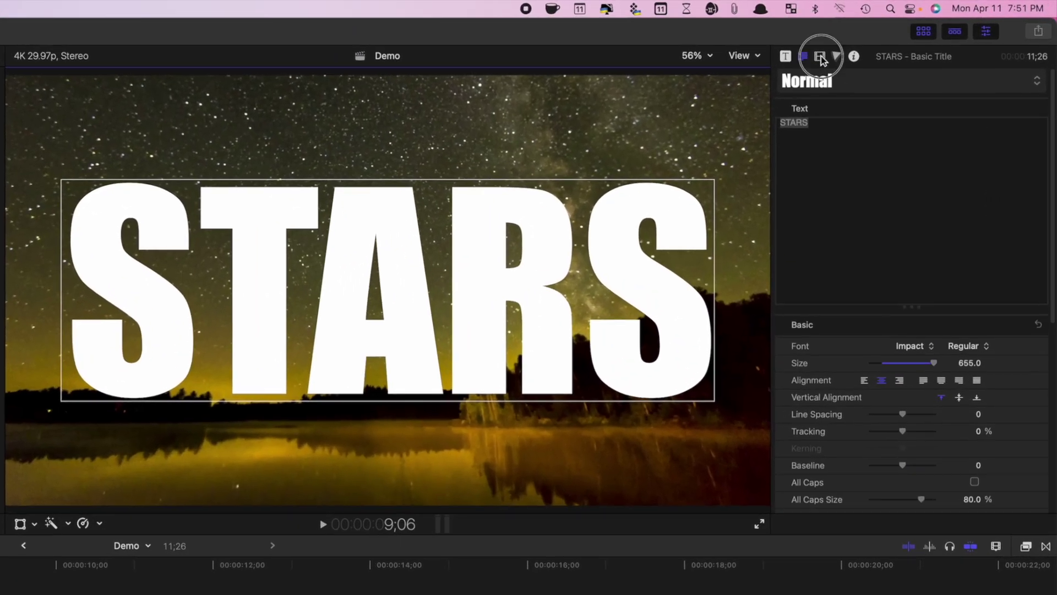
pyautogui.click(919, 33)
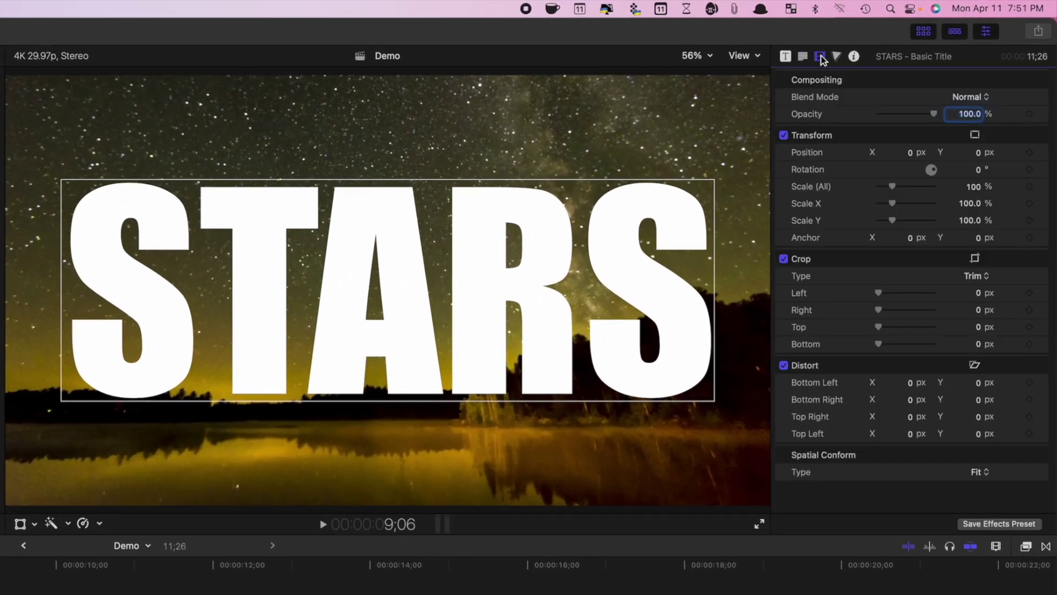
pyautogui.click(985, 98)
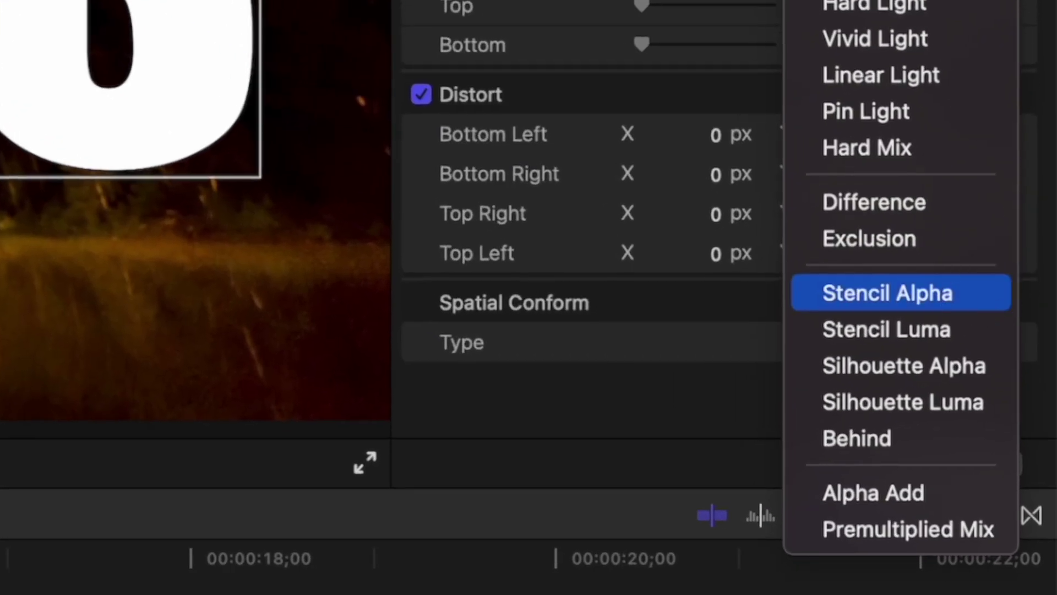
pyautogui.click(997, 302)
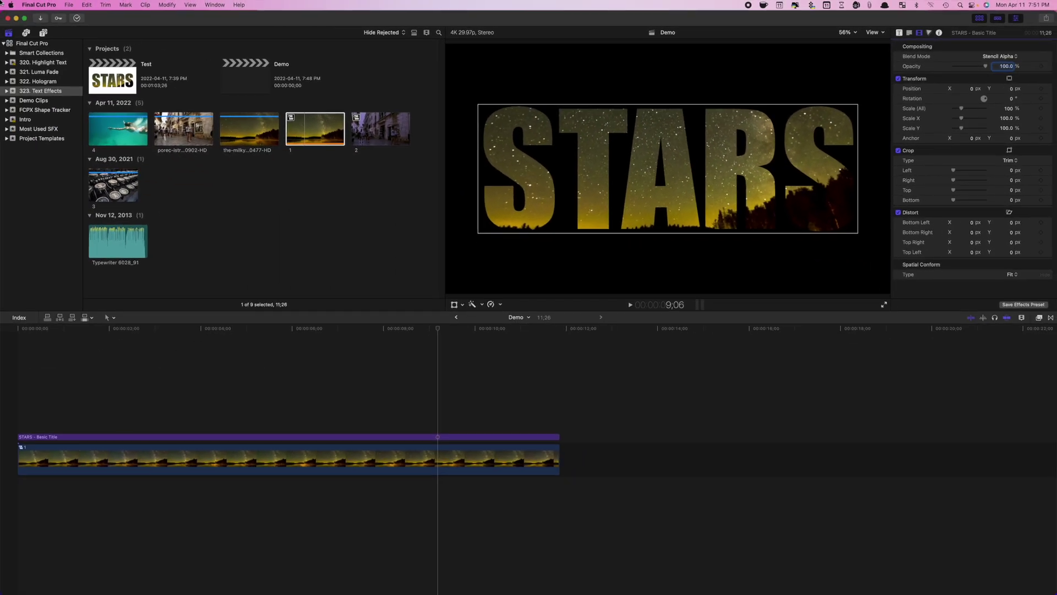
# Step: Add a Custom solid generator above the STARS title and make it span the full length of the clip
pyautogui.click(43, 33)
pyautogui.scroll(-10, 41, 165)
pyautogui.click(45, 275)
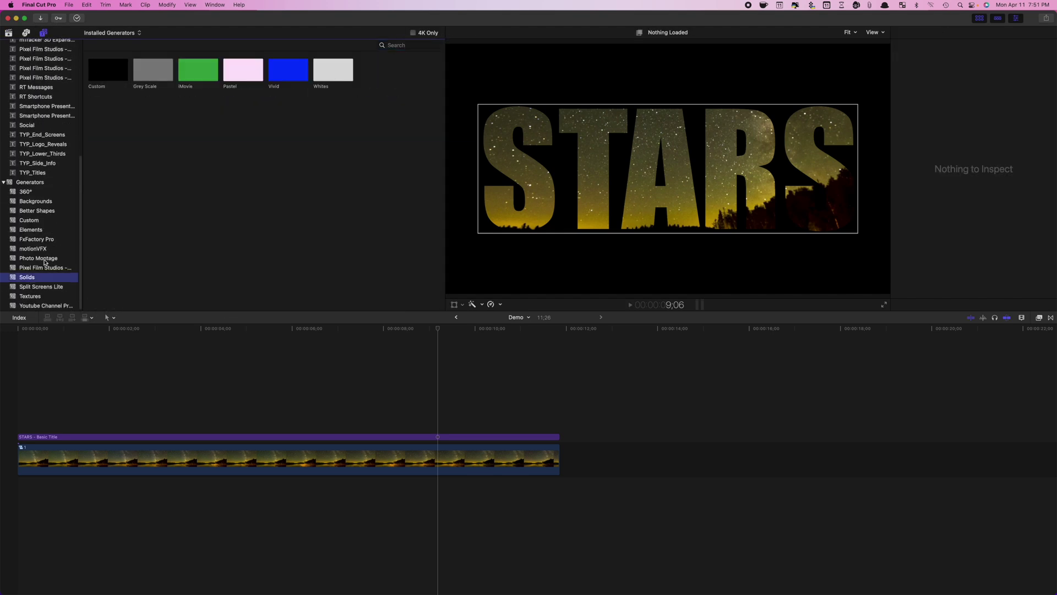
pyautogui.moveTo(102, 301); pyautogui.dragTo(30, 413)
pyautogui.moveTo(472, 419); pyautogui.dragTo(559, 415)
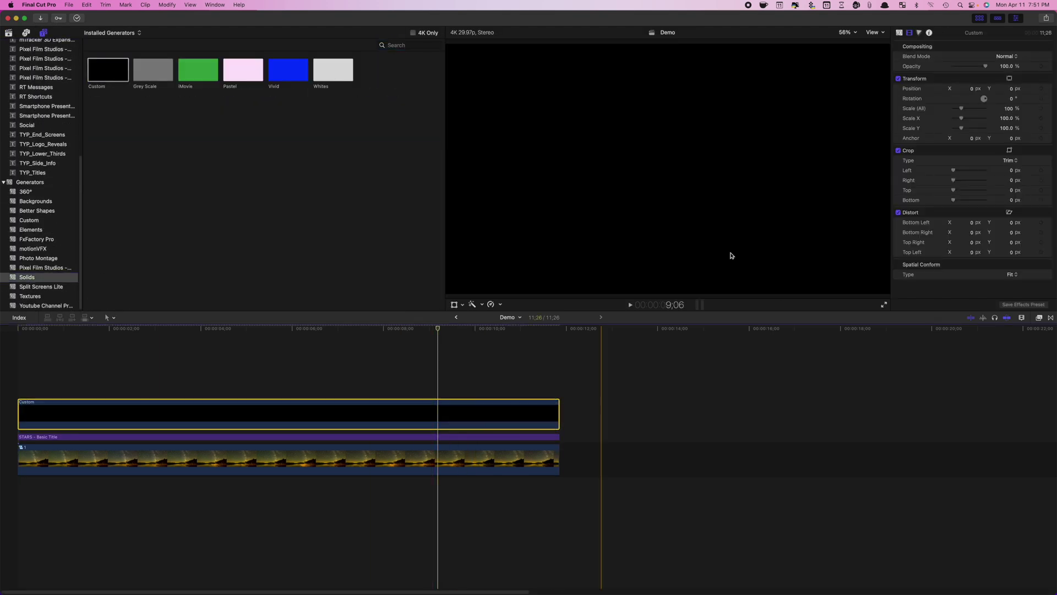
# Step: Set the Custom solid's color to white and its blend mode to Behind
pyautogui.click(900, 32)
pyautogui.click(1003, 56)
pyautogui.click(1046, 68)
pyautogui.click(967, 17)
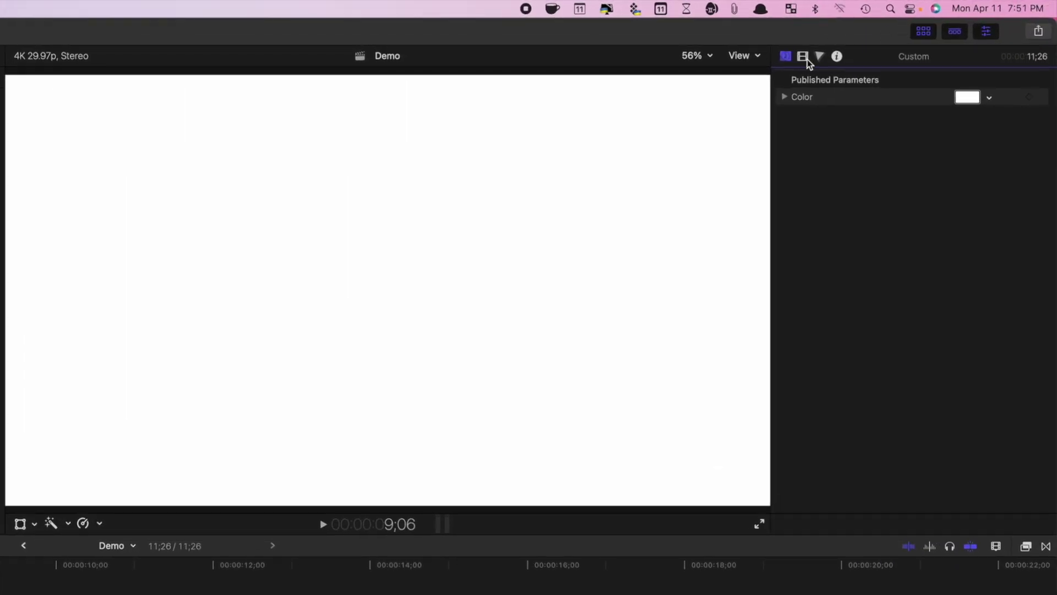
pyautogui.click(804, 57)
pyautogui.click(985, 98)
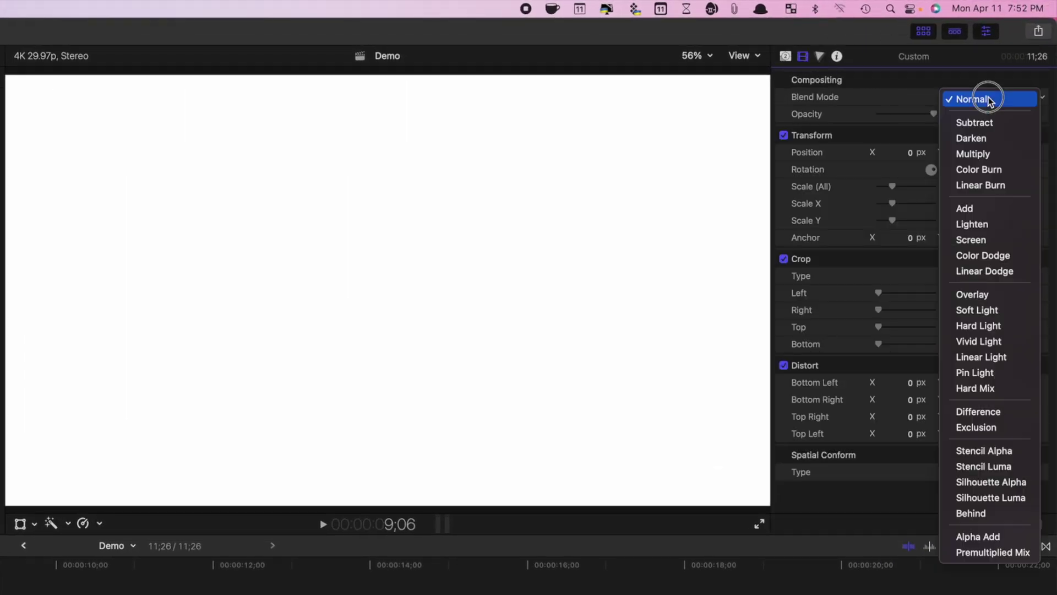
pyautogui.click(1018, 514)
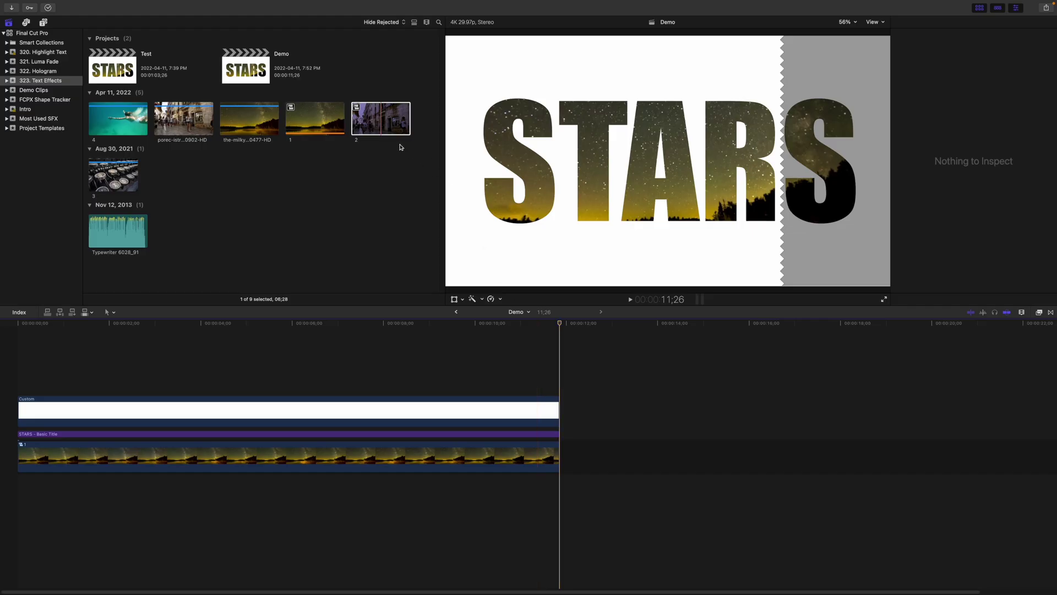
# Step: Append street clip 2 to the timeline and add a Basic Title over it, trimmed to the clip's end
pyautogui.click(385, 129)
pyautogui.press('e')
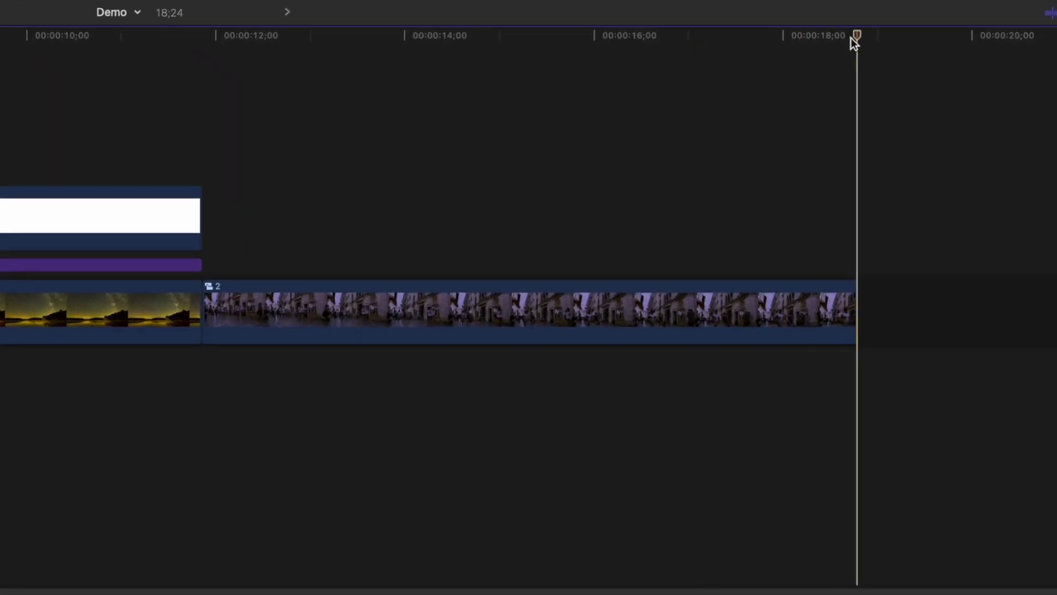
pyautogui.moveTo(852, 34); pyautogui.dragTo(203, 100)
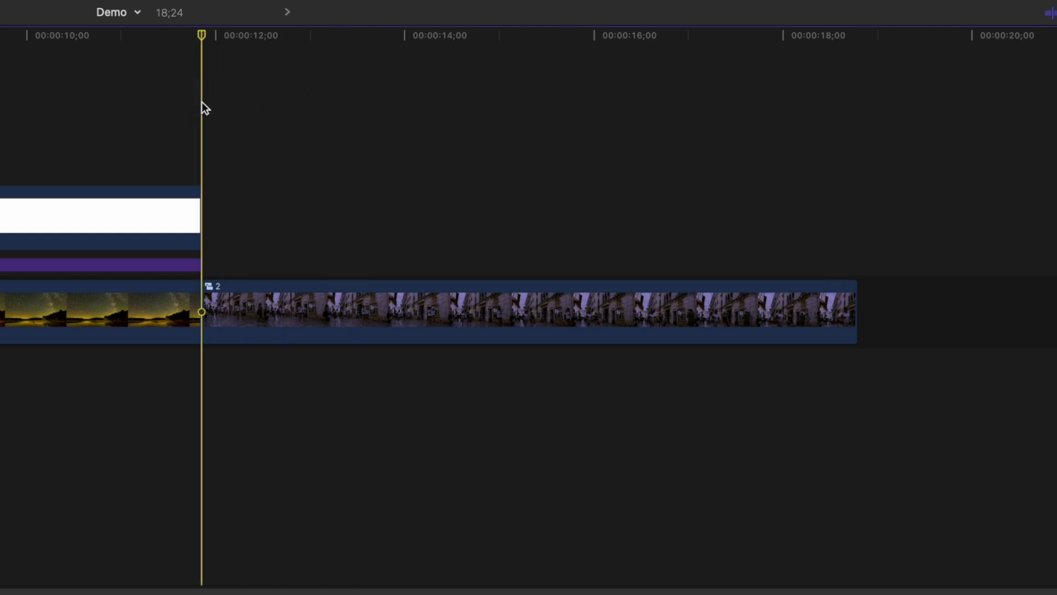
pyautogui.hotkey('ctrl', 't')
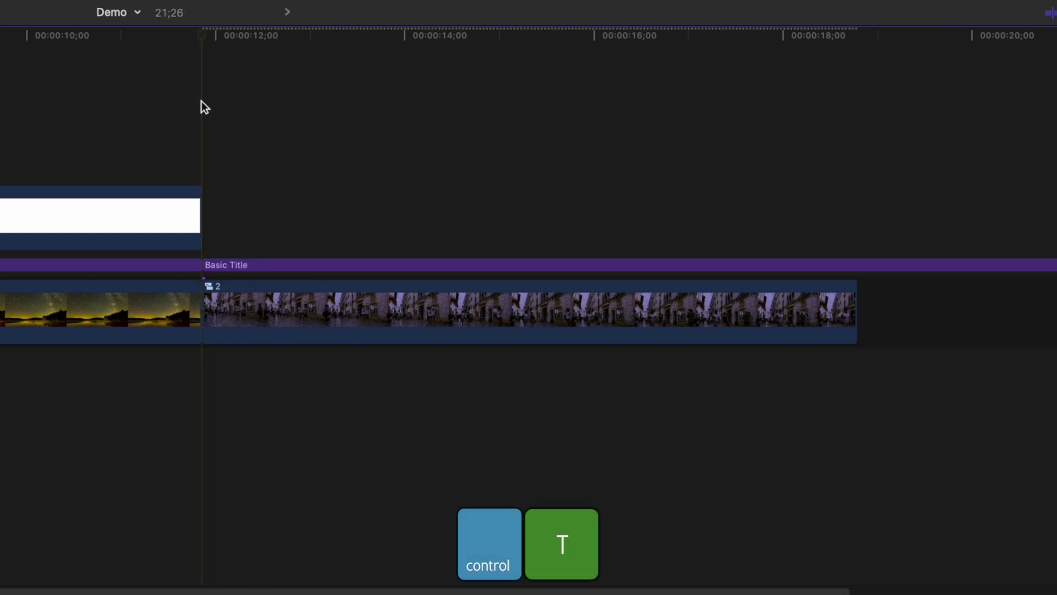
pyautogui.click(858, 266)
pyautogui.hotkey('alt', ']')
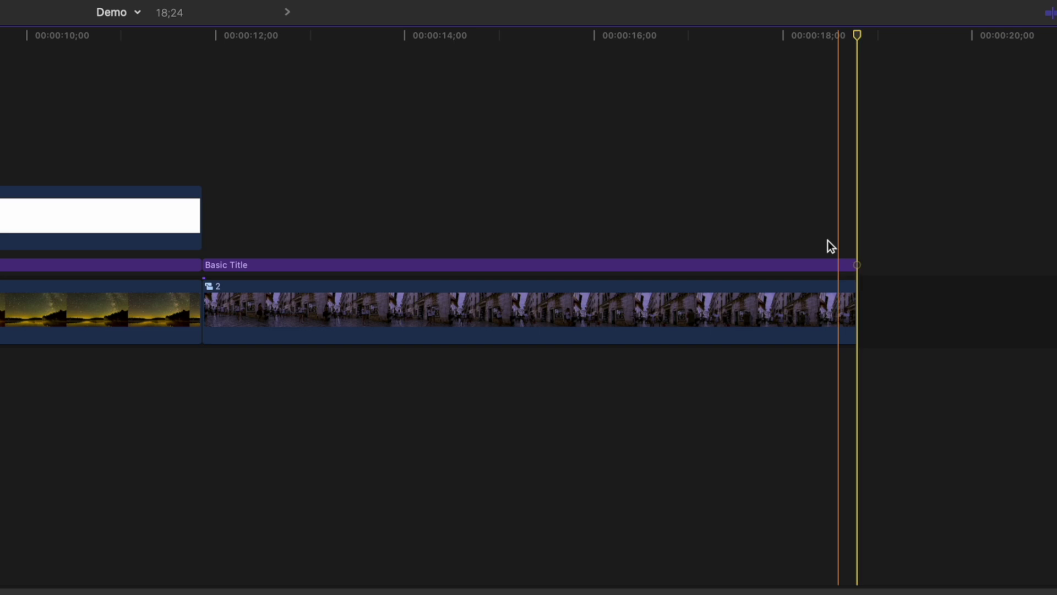
# Step: Change the second title's text to NEON and set its font to Night Light
pyautogui.click(752, 263)
pyautogui.doubleClick(395, 240)
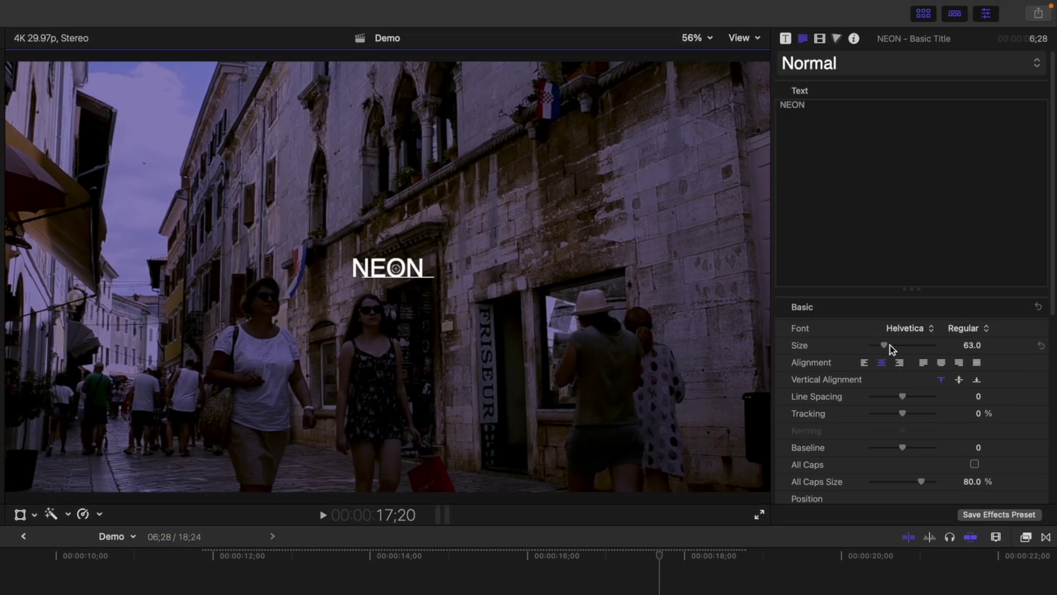
pyautogui.click(930, 328)
pyautogui.scroll(-15, 931, 331)
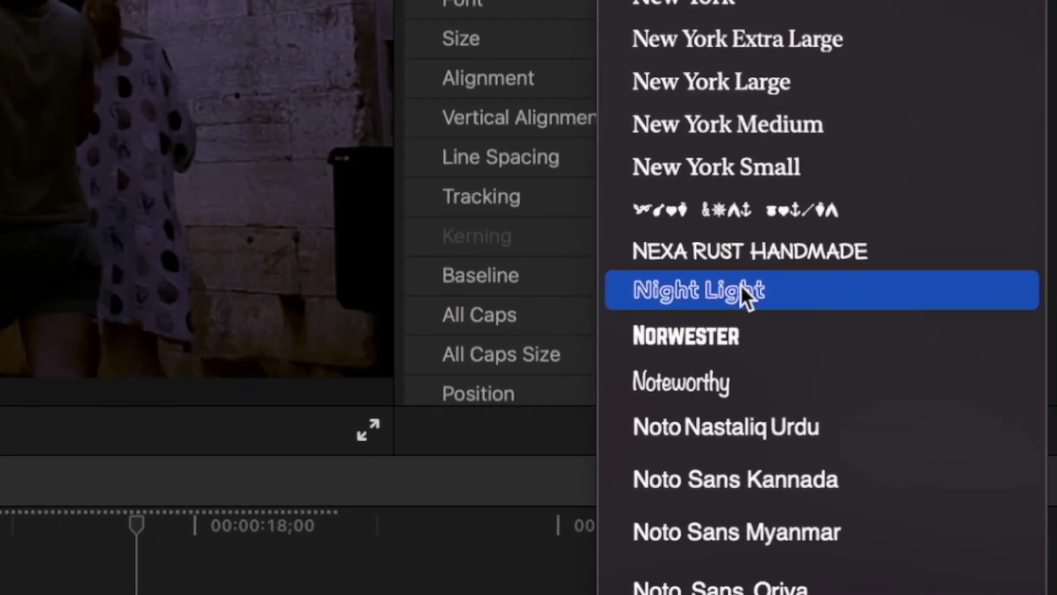
pyautogui.click(920, 454)
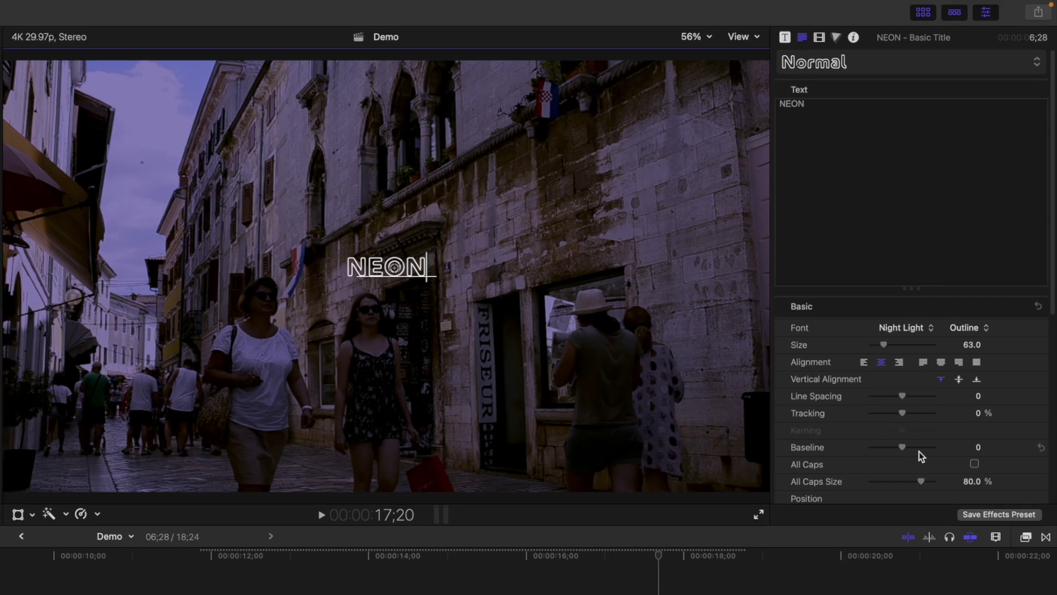
# Step: Set the NEON title's face color to the Blueberry blue
pyautogui.scroll(-10, 926, 435)
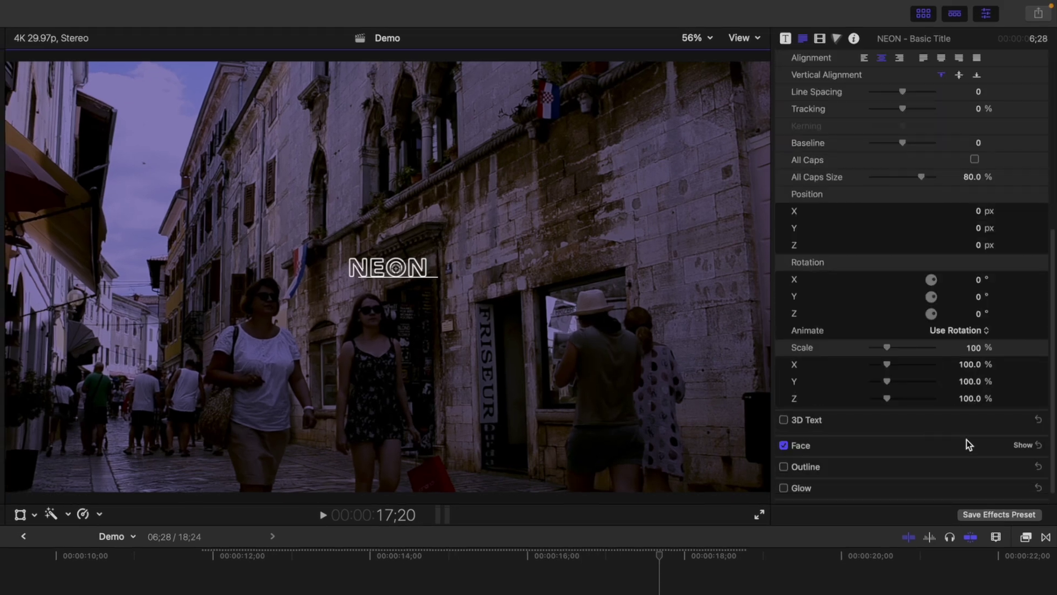
pyautogui.click(1021, 445)
pyautogui.scroll(-3, 1015, 449)
pyautogui.click(967, 397)
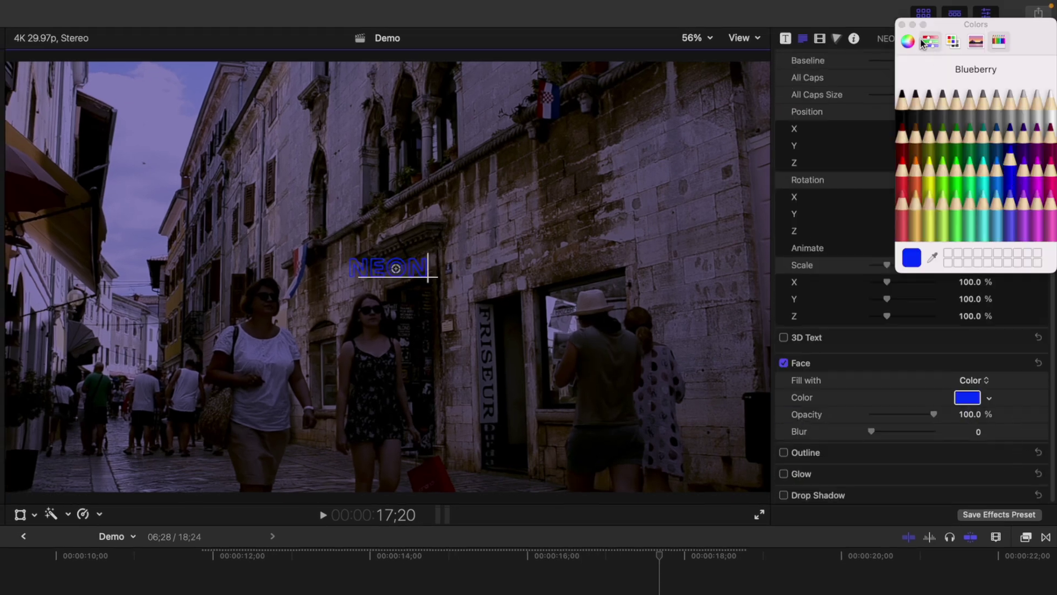
pyautogui.click(903, 23)
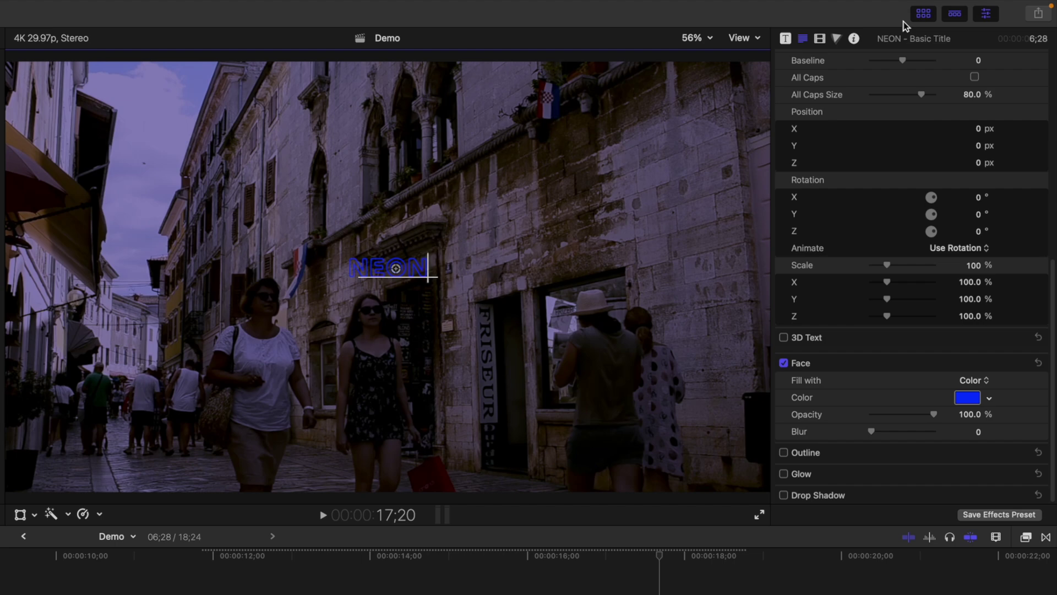
# Step: Apply the Neon text effect to the NEON title and show the effect's parameters
pyautogui.press('super+5')
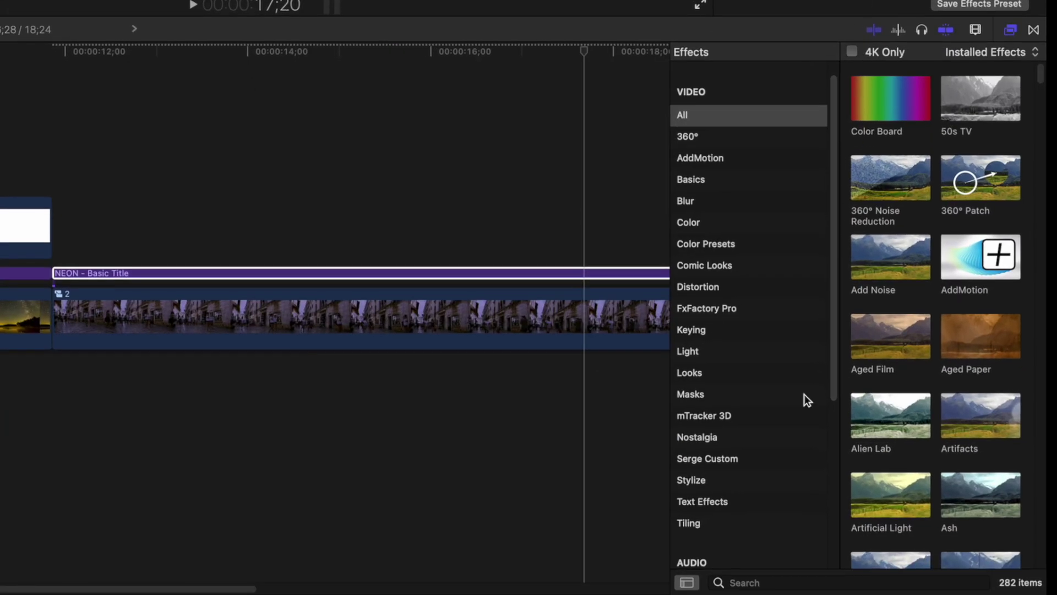
pyautogui.click(744, 508)
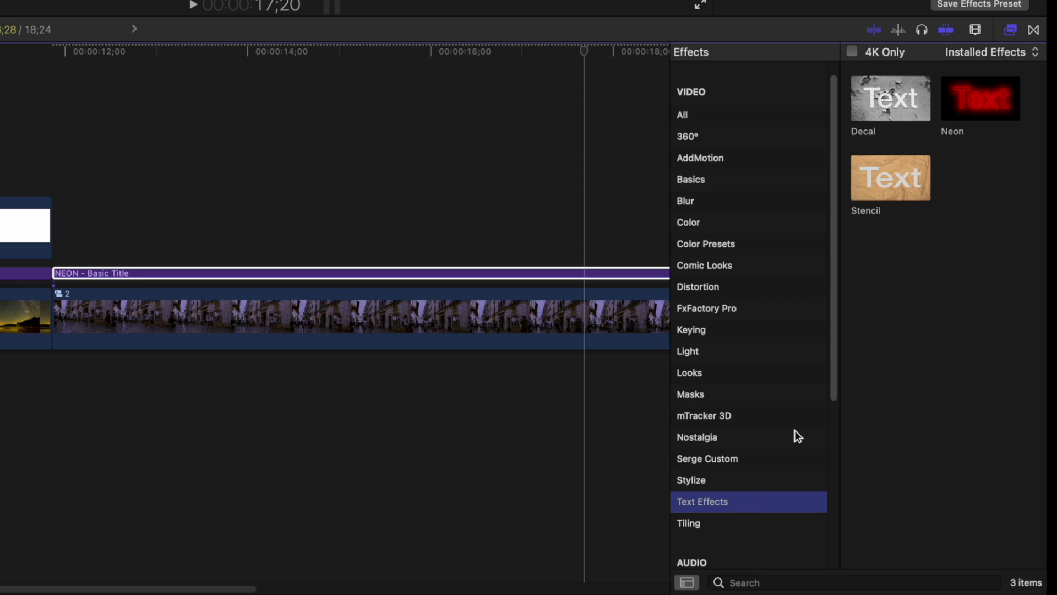
pyautogui.moveTo(985, 100); pyautogui.dragTo(359, 274)
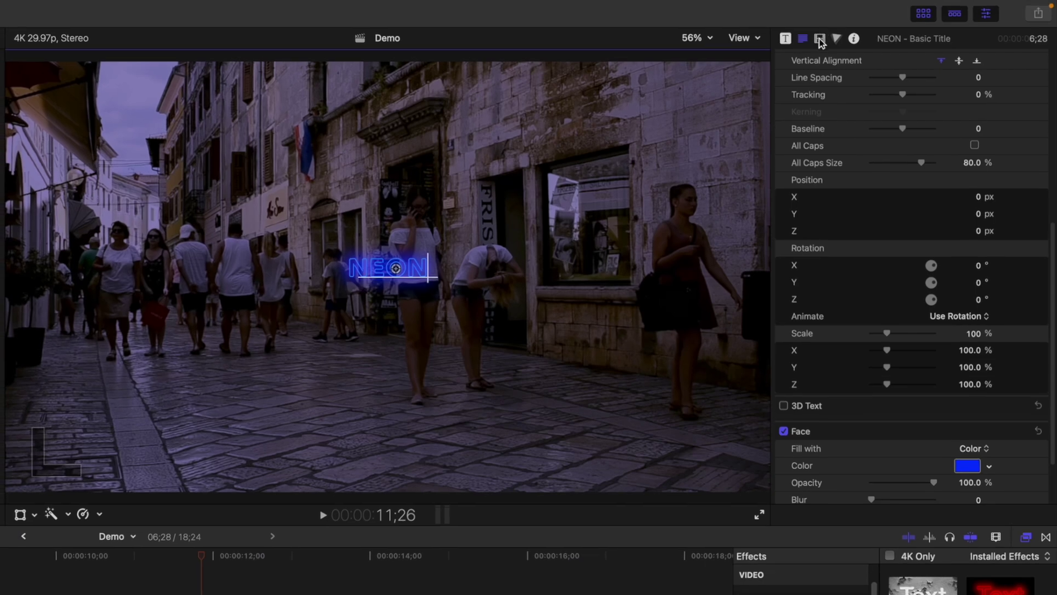
pyautogui.click(820, 40)
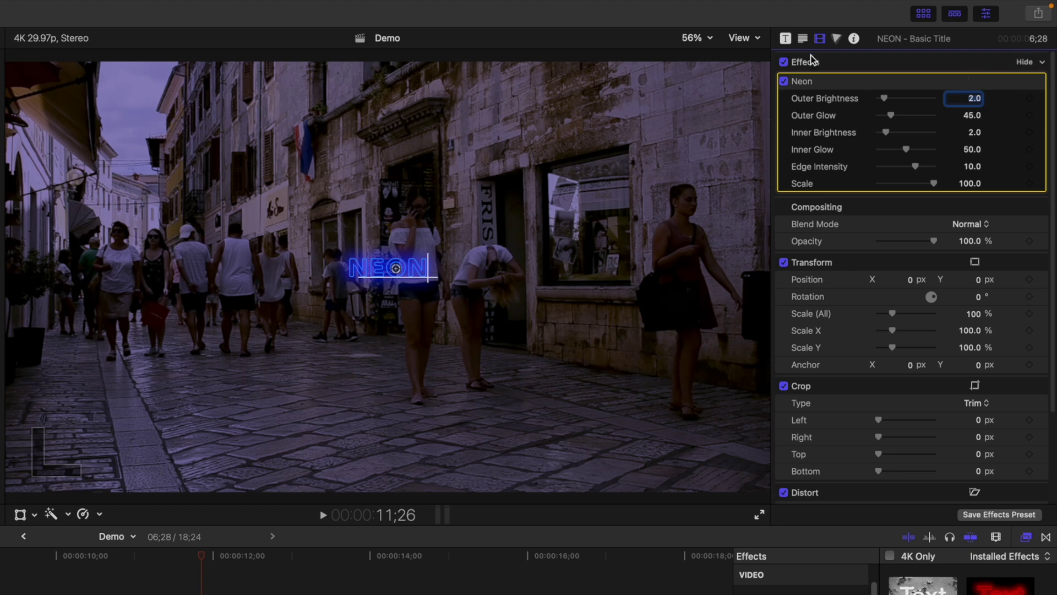
# Step: Move the NEON title above the shop window, at about X 457 and Y 335 px, and set its size to 120
pyautogui.click(803, 39)
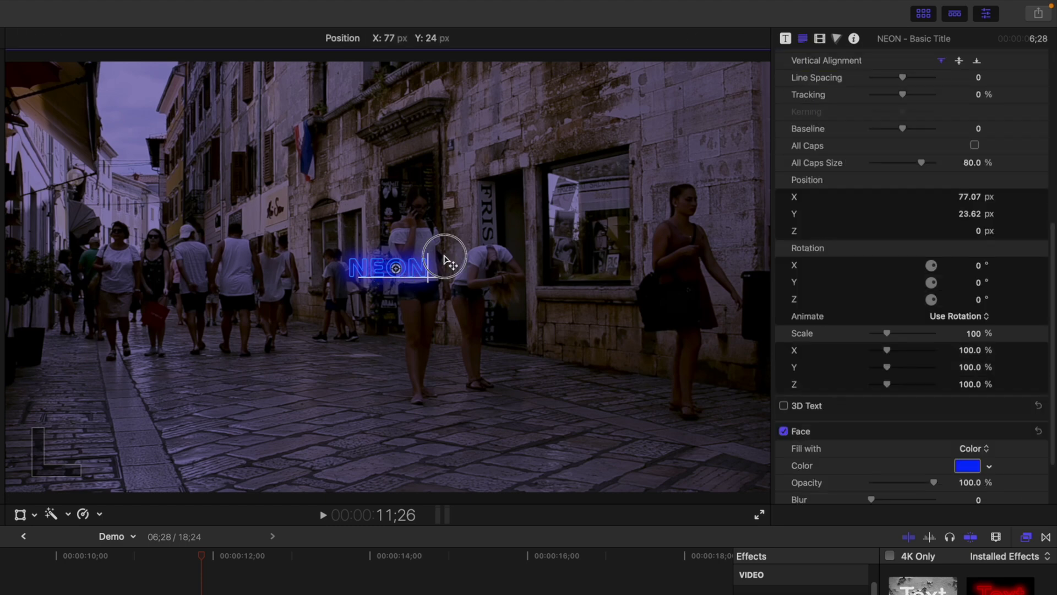
pyautogui.scroll(5, 878, 177)
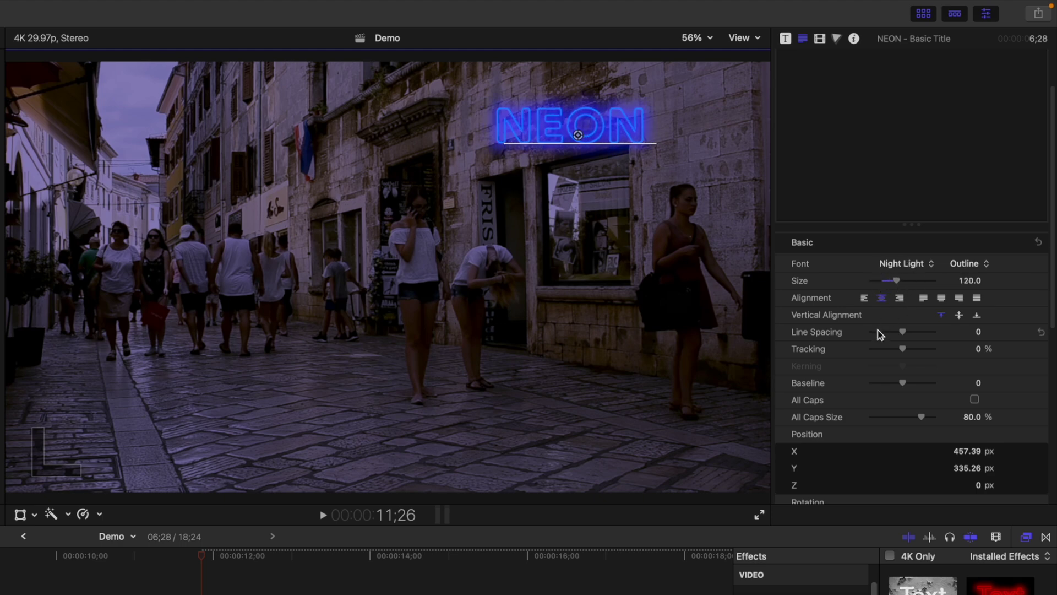
# Step: Rotate the NEON title -51.4° in Y and 5° in Z, move it to about X 477, Y 374 px, and play it back
pyautogui.scroll(-6, 880, 333)
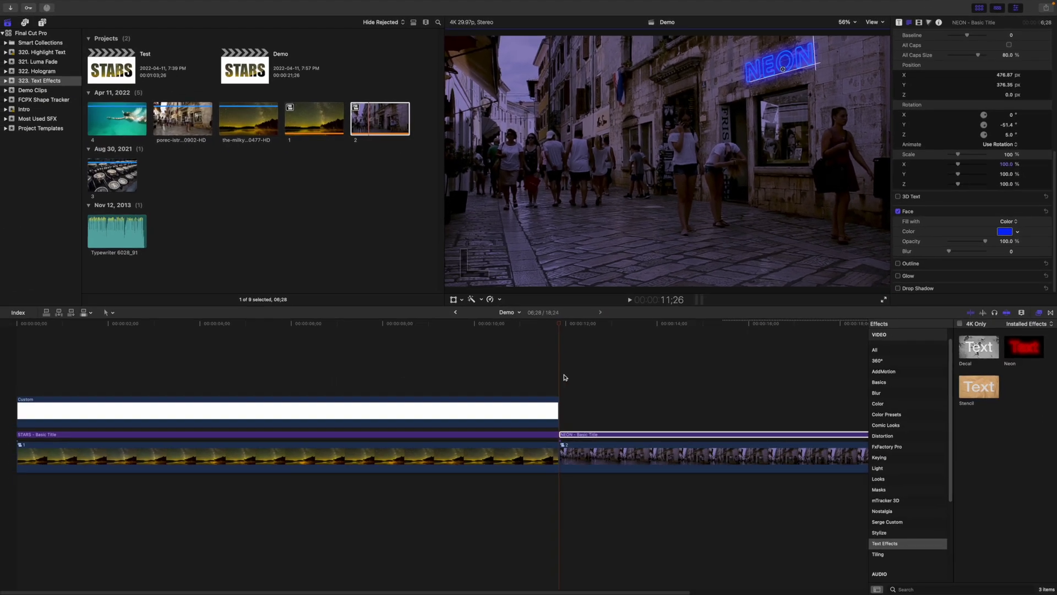
pyautogui.click(565, 376)
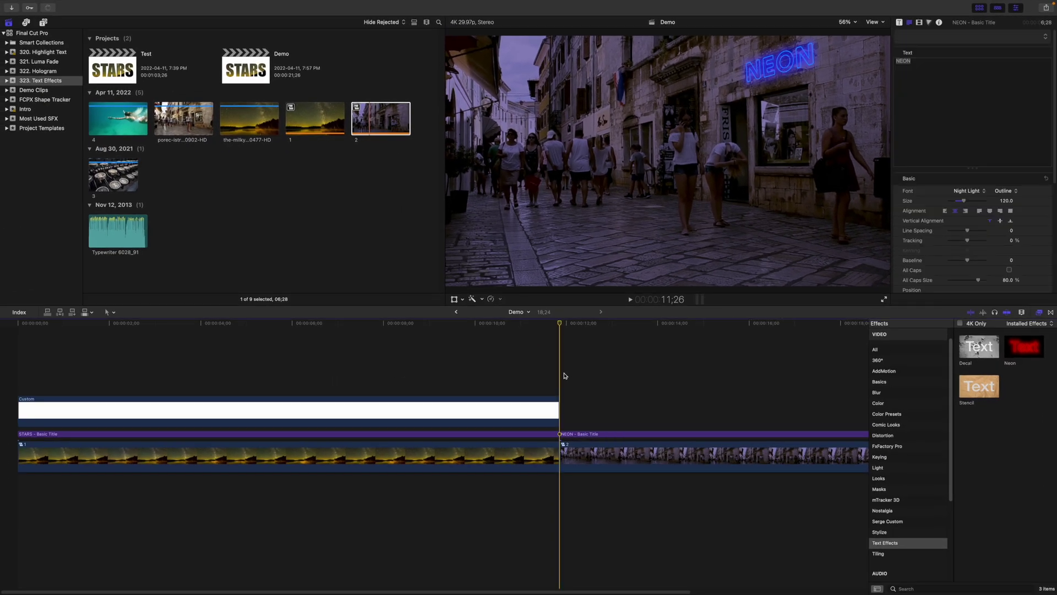
pyautogui.press('space')
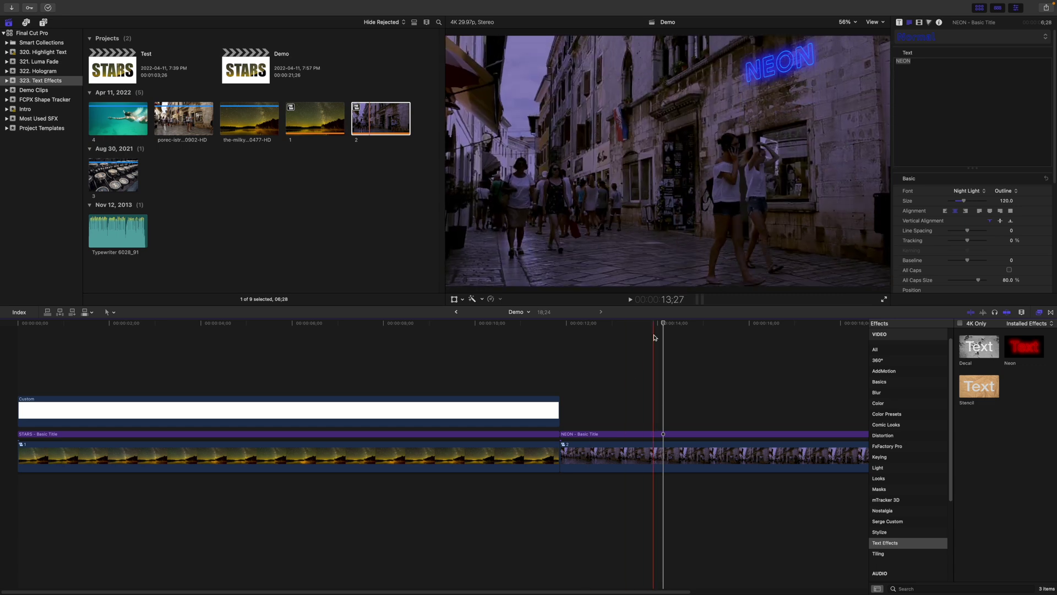
pyautogui.moveTo(663, 324); pyautogui.dragTo(559, 330)
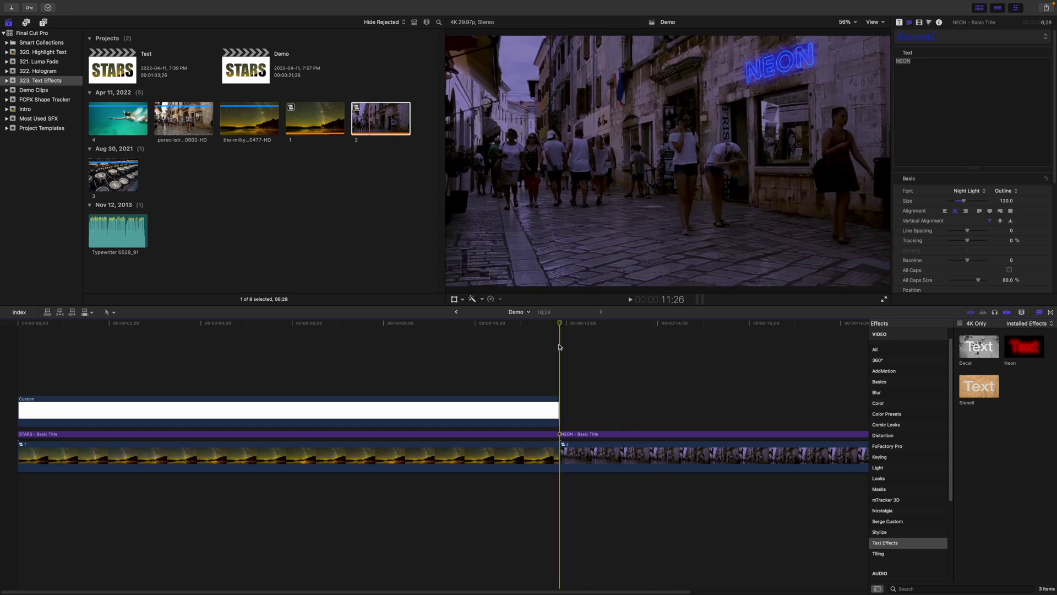
# Step: Add an object tracker to the street clip and place its grid over the wall around the NEON sign
pyautogui.click(597, 463)
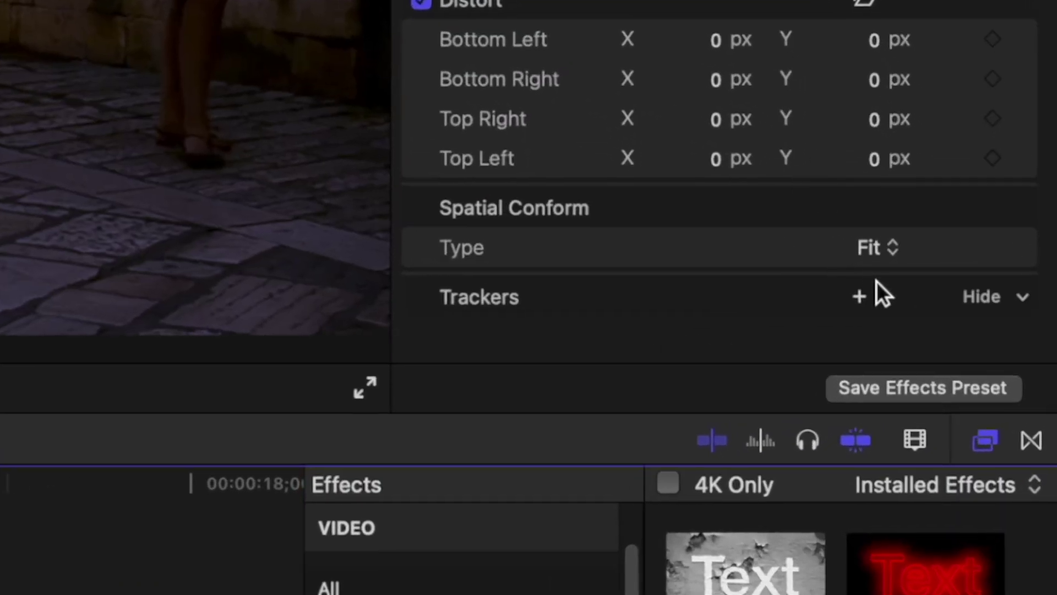
pyautogui.click(859, 297)
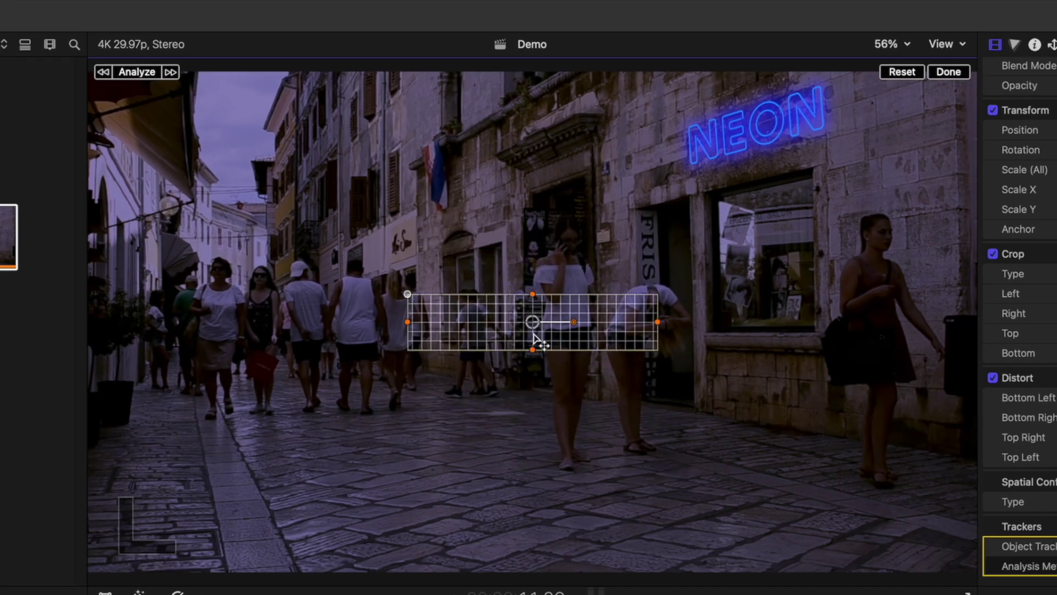
pyautogui.moveTo(536, 337); pyautogui.dragTo(787, 187)
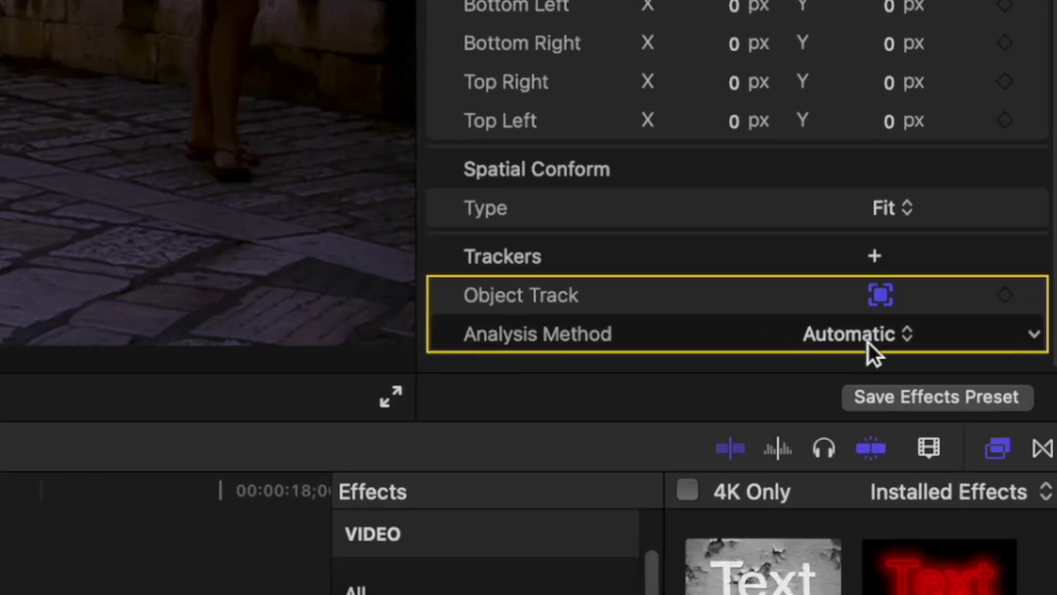
# Step: Set the object tracker's analysis method to Point Cloud and analyze the street clip
pyautogui.click(869, 341)
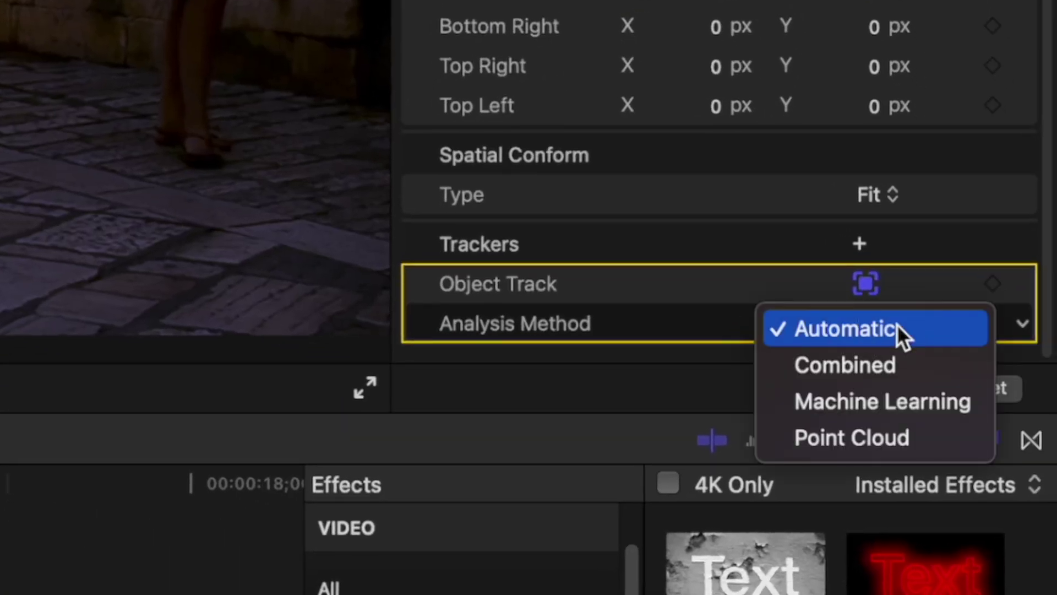
pyautogui.click(870, 435)
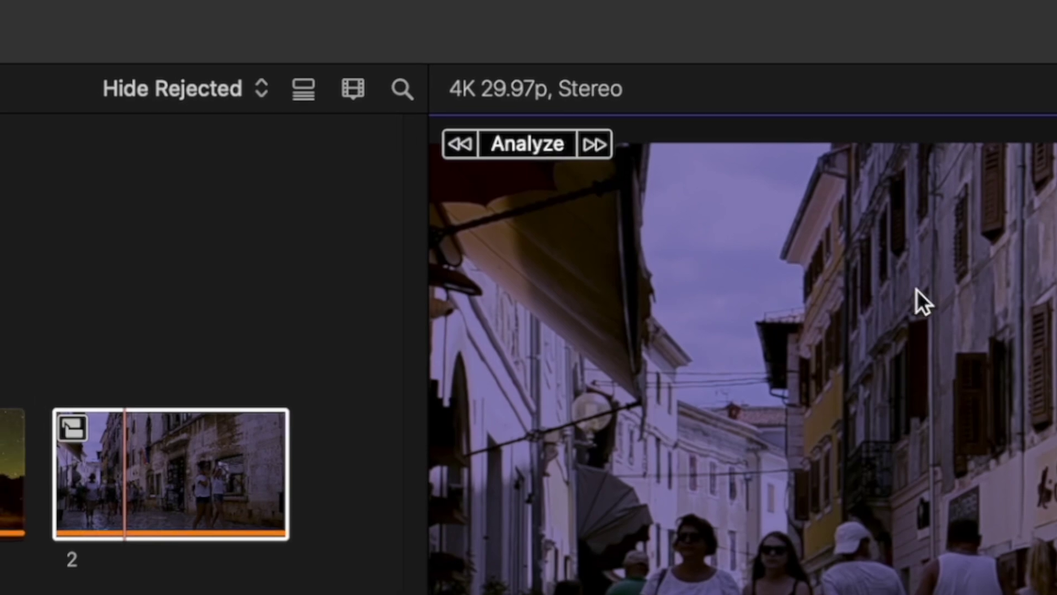
pyautogui.click(524, 156)
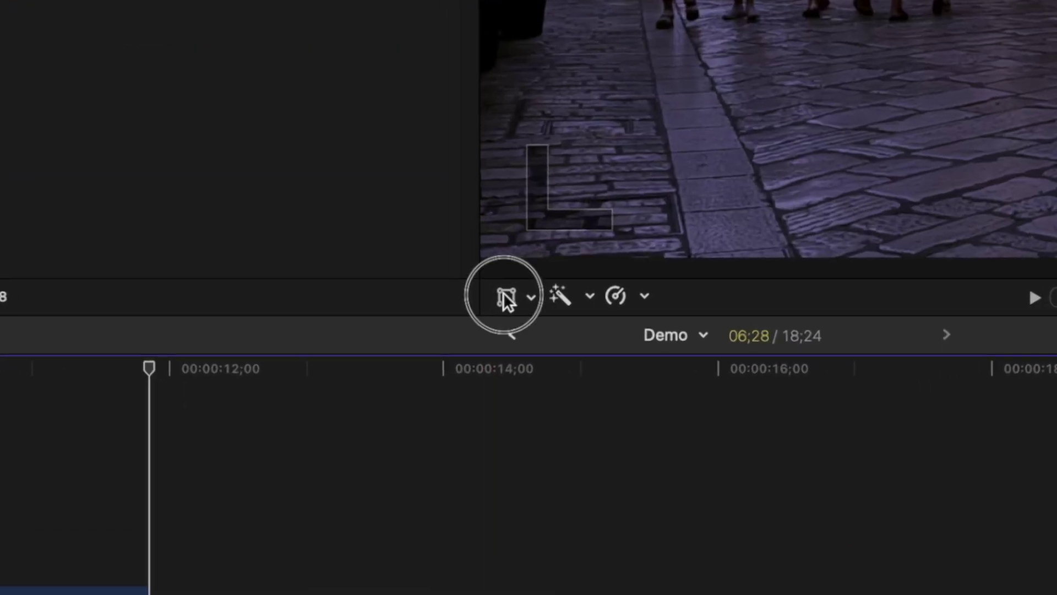
# Step: Link the NEON title's transform to the street clip's Object Track tracker
pyautogui.click(505, 297)
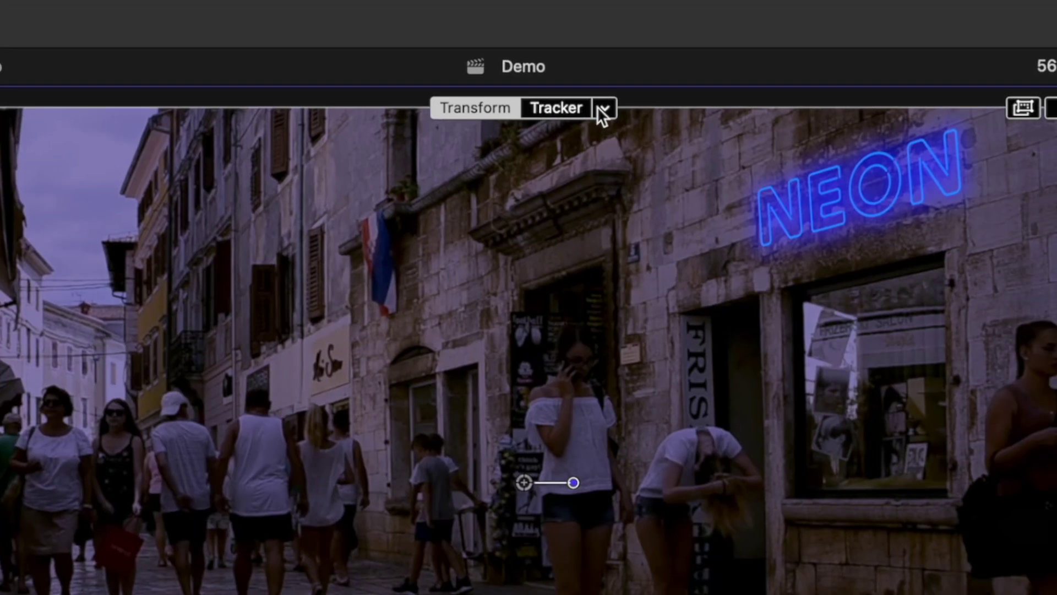
pyautogui.click(605, 107)
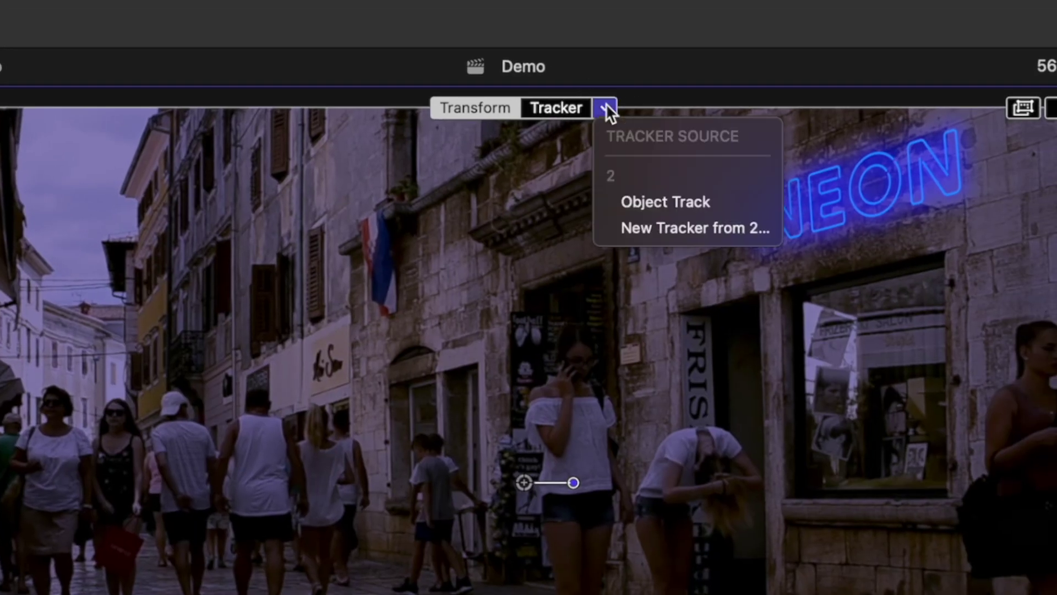
pyautogui.click(659, 202)
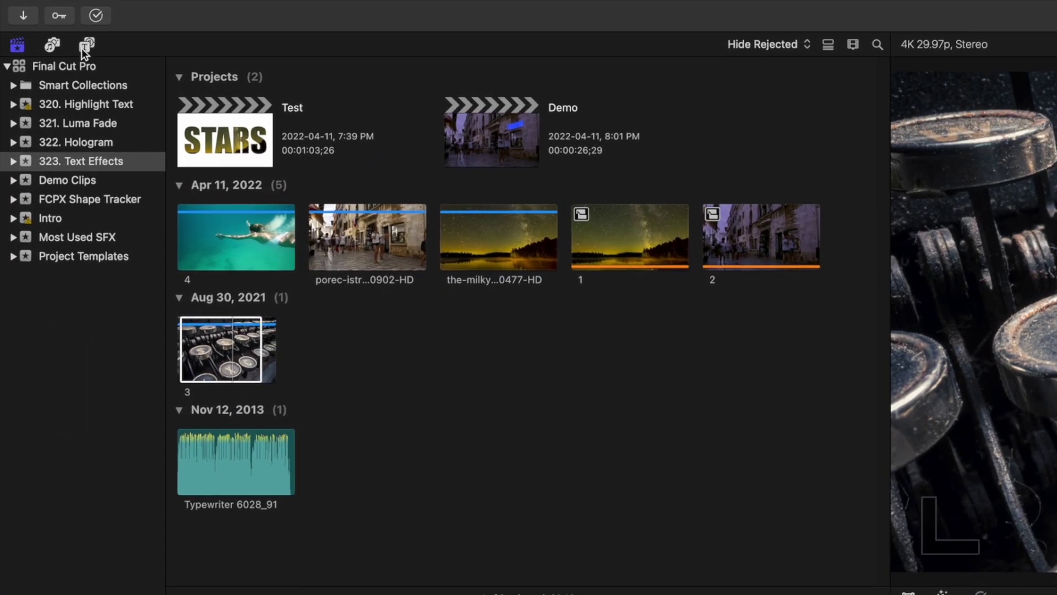
# Step: Search the titles for the Typewriter title and connect it above clip 3, shortly after the clip's start
pyautogui.click(85, 46)
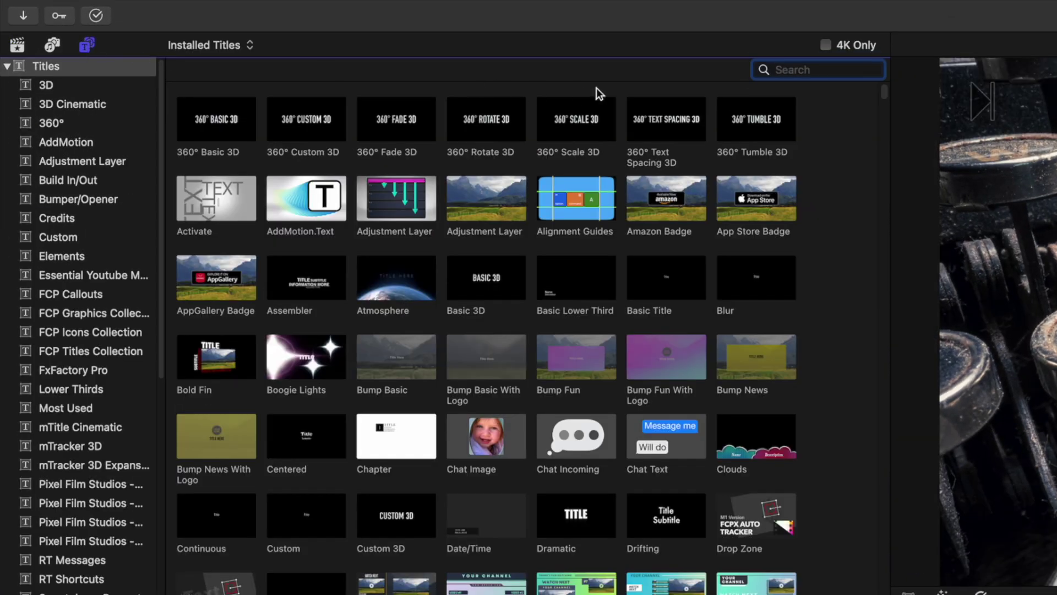
pyautogui.write('typewriter')
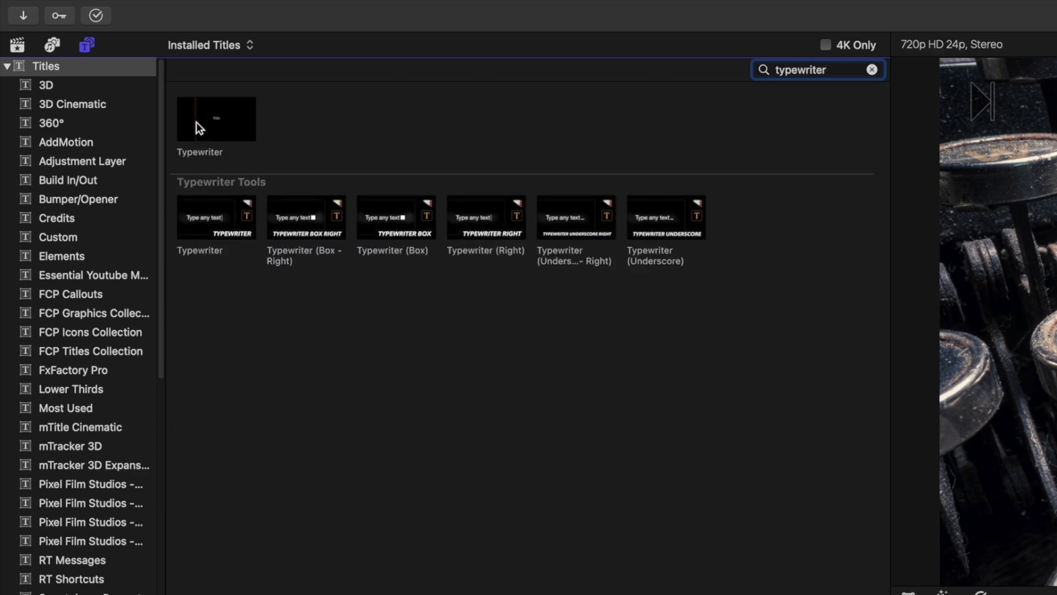
pyautogui.moveTo(198, 128); pyautogui.dragTo(198, 274)
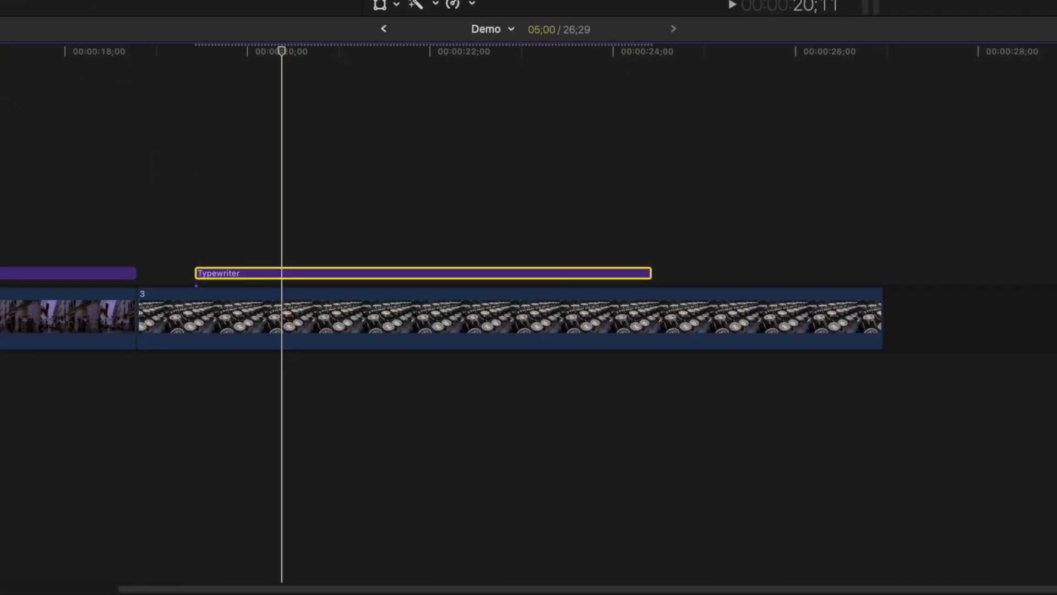
# Step: Change the Typewriter title's text to TYPEWRITER and set its size to 188
pyautogui.doubleClick(423, 273)
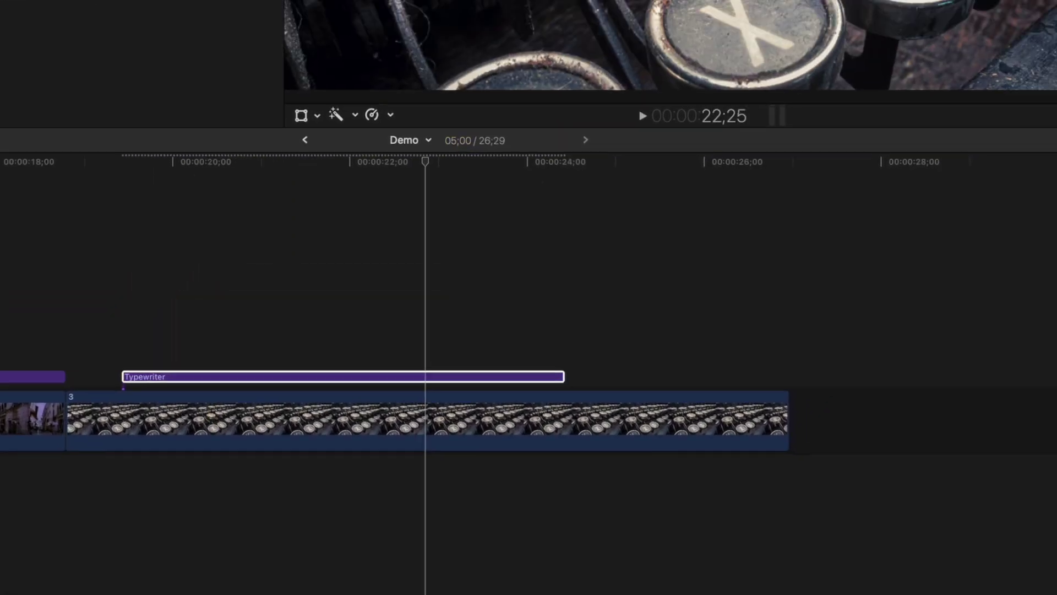
pyautogui.write('TYPEWRITER')
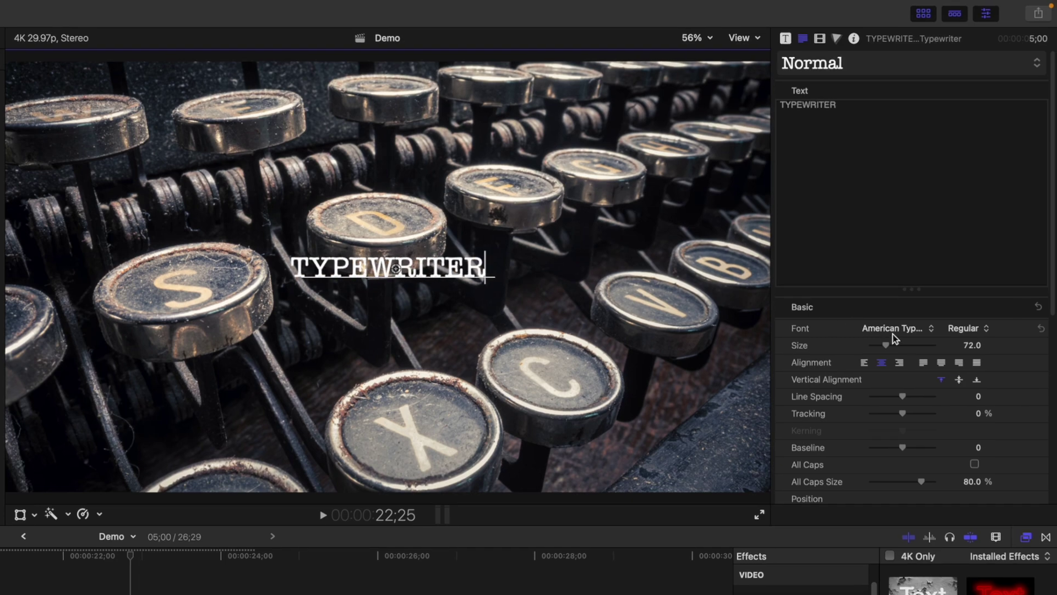
pyautogui.moveTo(886, 345); pyautogui.dragTo(914, 347)
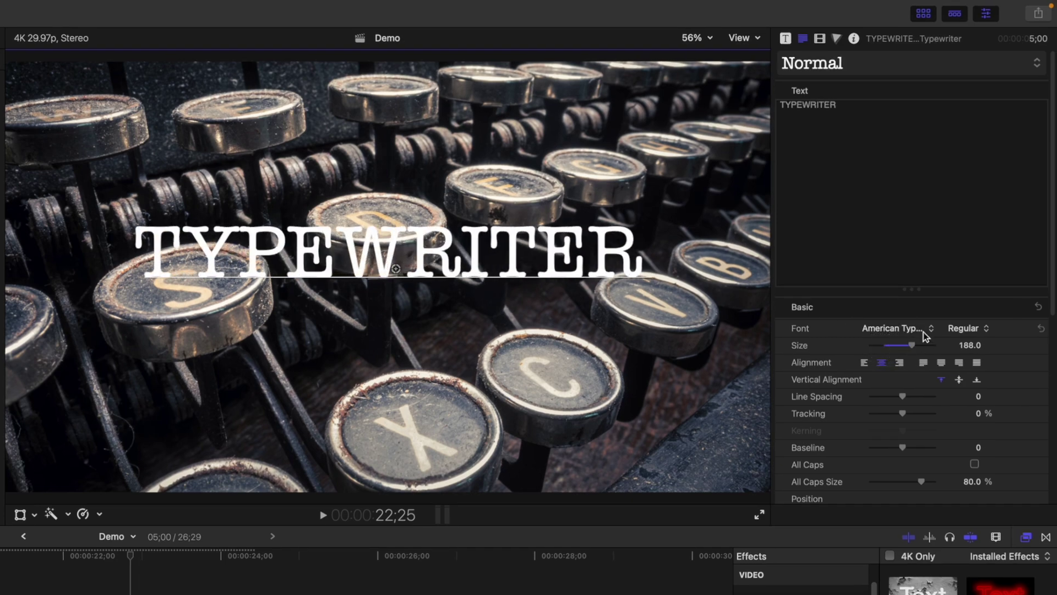
# Step: Set the TYPEWRITER title's font to Bygonest Rustic and show the title's published parameters
pyautogui.click(923, 331)
pyautogui.scroll(-15, 925, 329)
pyautogui.click(925, 329)
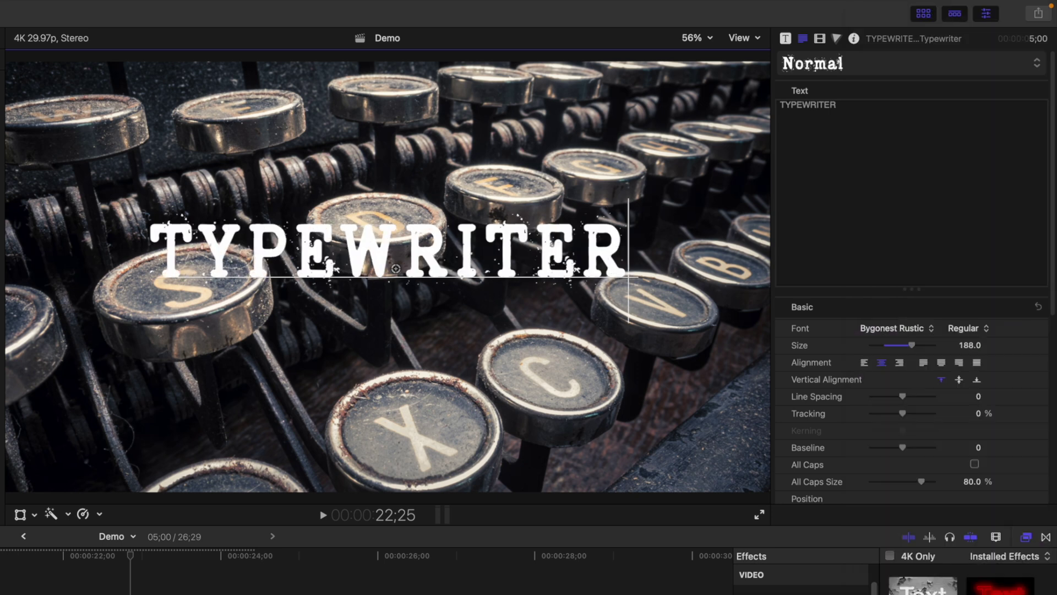
pyautogui.click(785, 38)
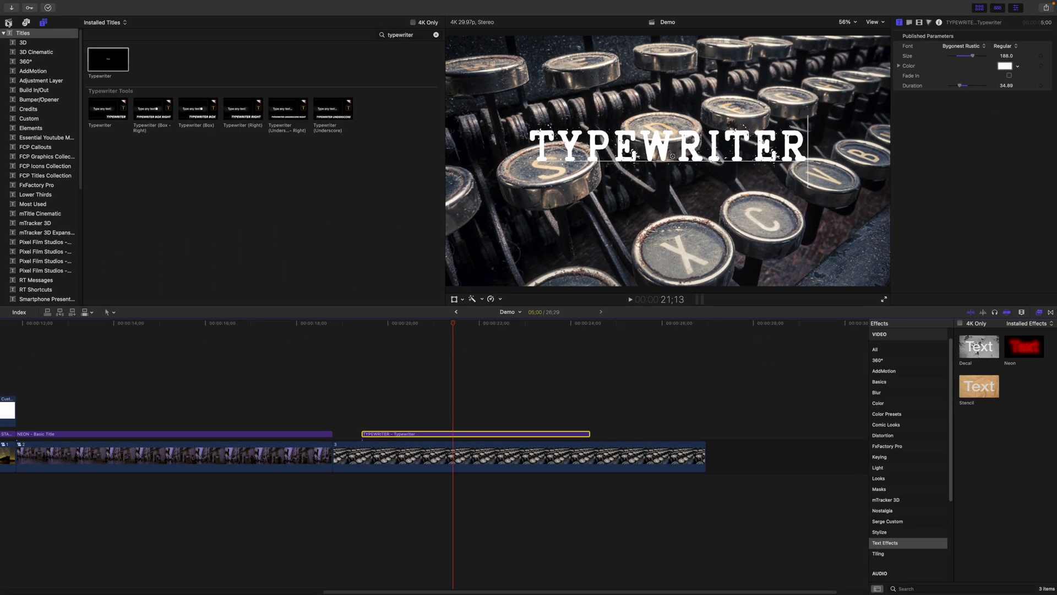
# Step: Connect the Typewriter 6028_91 sound from the event beneath the start of clip 3
pyautogui.click(8, 23)
pyautogui.click(92, 230)
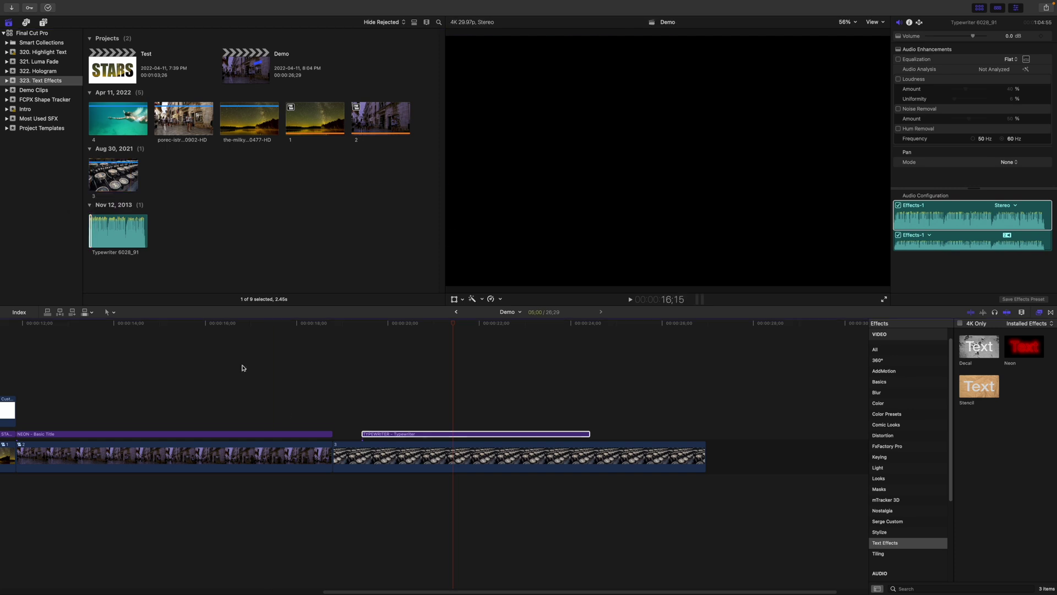
pyautogui.click(366, 434)
pyautogui.press('q')
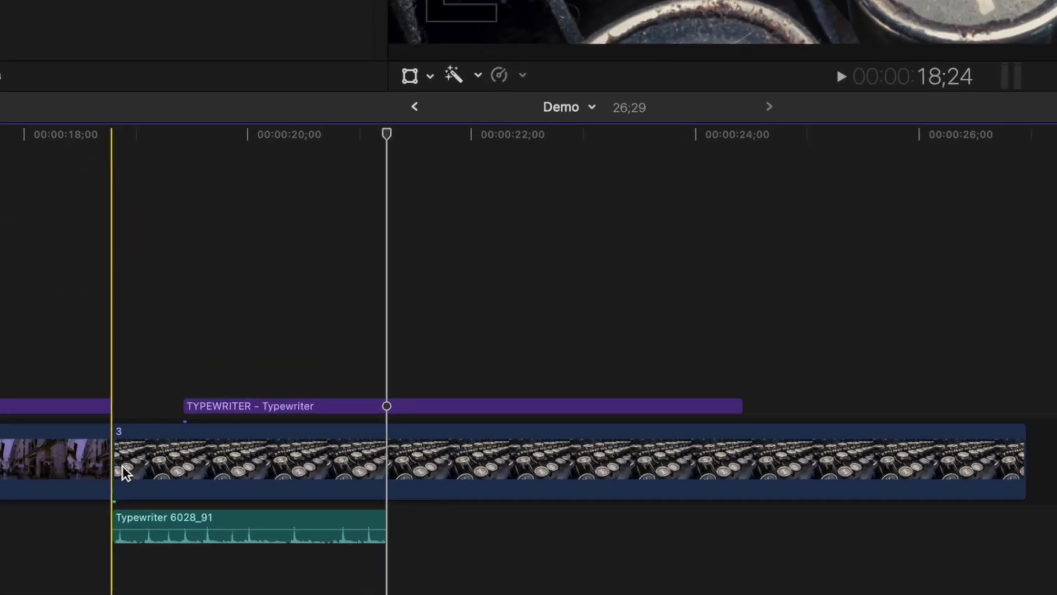
# Step: Turn the TYPEWRITER title into a compound clip named Demo Clip in the 323. Text Effects event
pyautogui.click(310, 406)
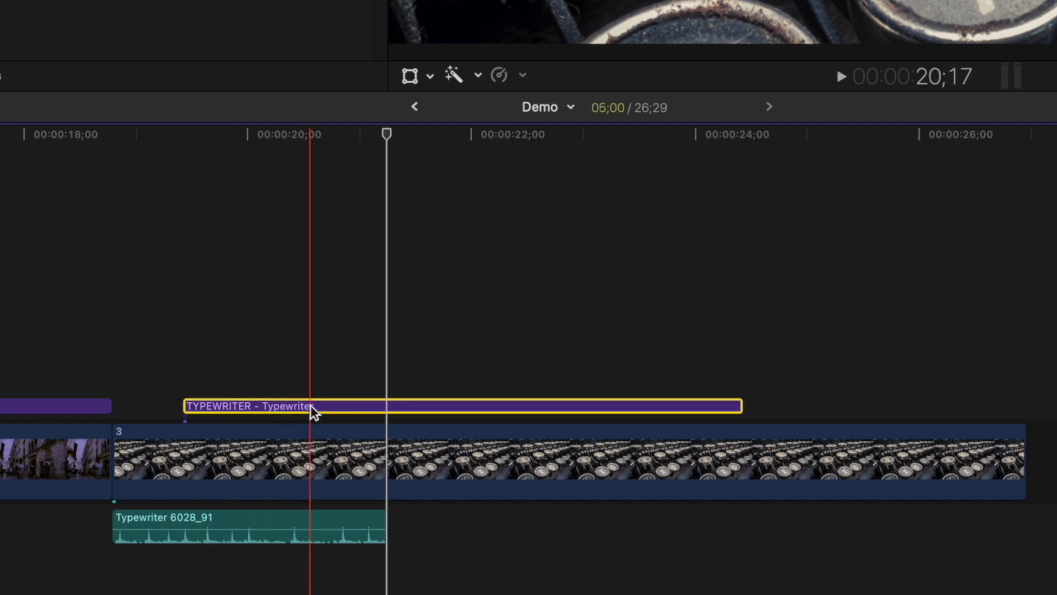
pyautogui.hotkey('alt', 'g')
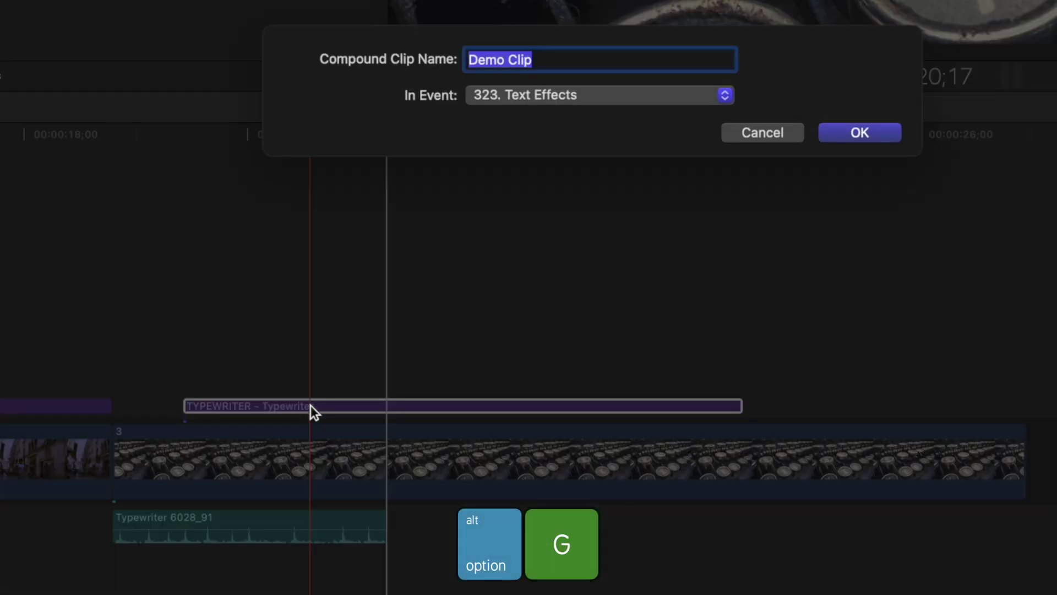
pyautogui.press('Return')
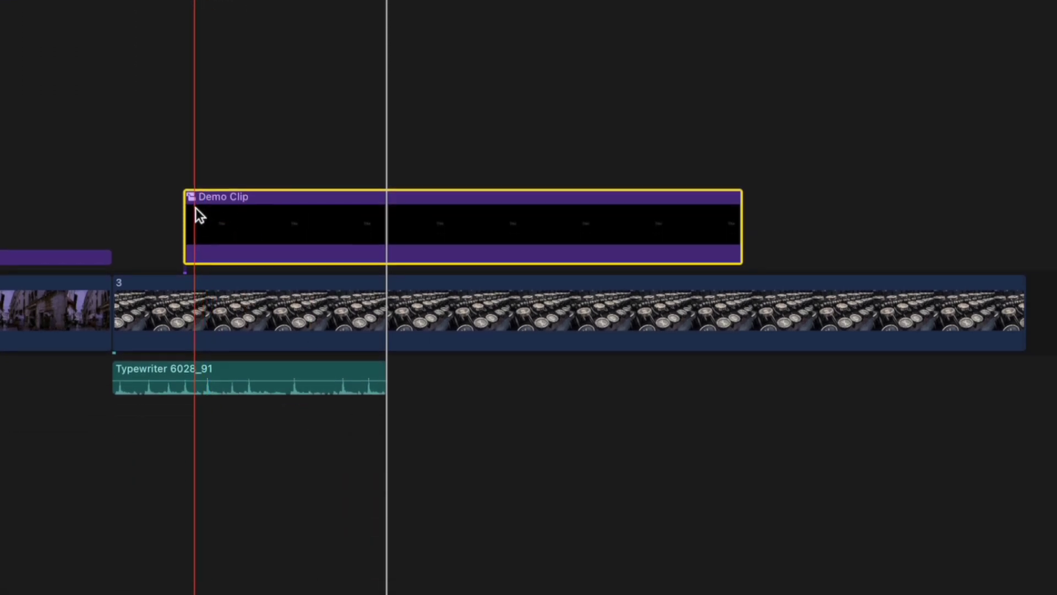
# Step: Add a marker to the Demo Clip at each frame where a new letter of TYPEWRITER appears
pyautogui.click(196, 209)
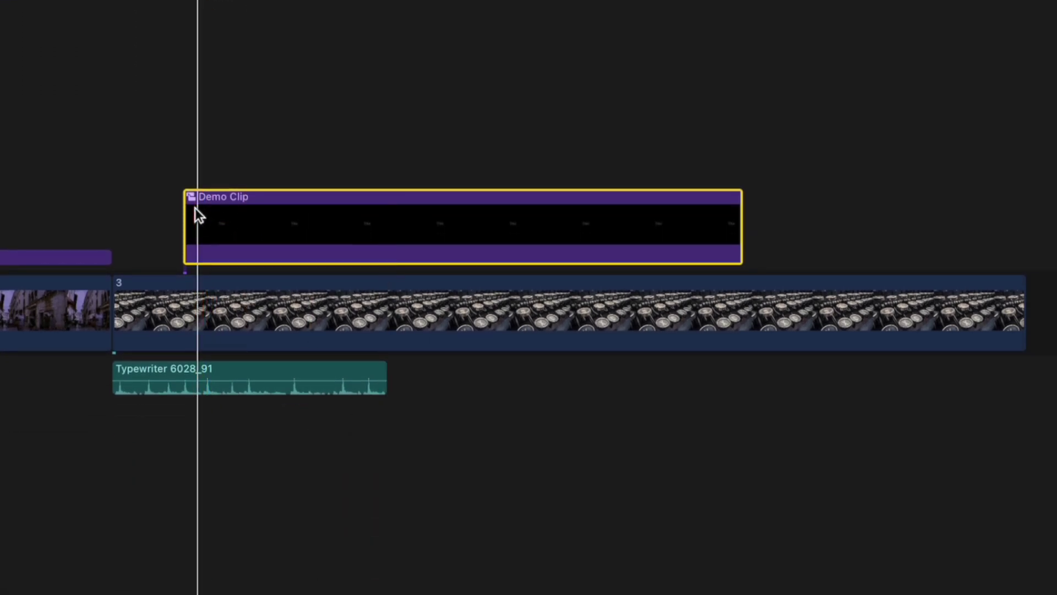
pyautogui.press('space')
pyautogui.press('m')
pyautogui.press('m')
pyautogui.press('m')
pyautogui.press('m')
pyautogui.press('m')
pyautogui.press('m')
pyautogui.press('m')
pyautogui.press('m')
pyautogui.press('m')
pyautogui.press('m')
pyautogui.press('space')
pyautogui.press('super+equal')
pyautogui.press('super+equal')
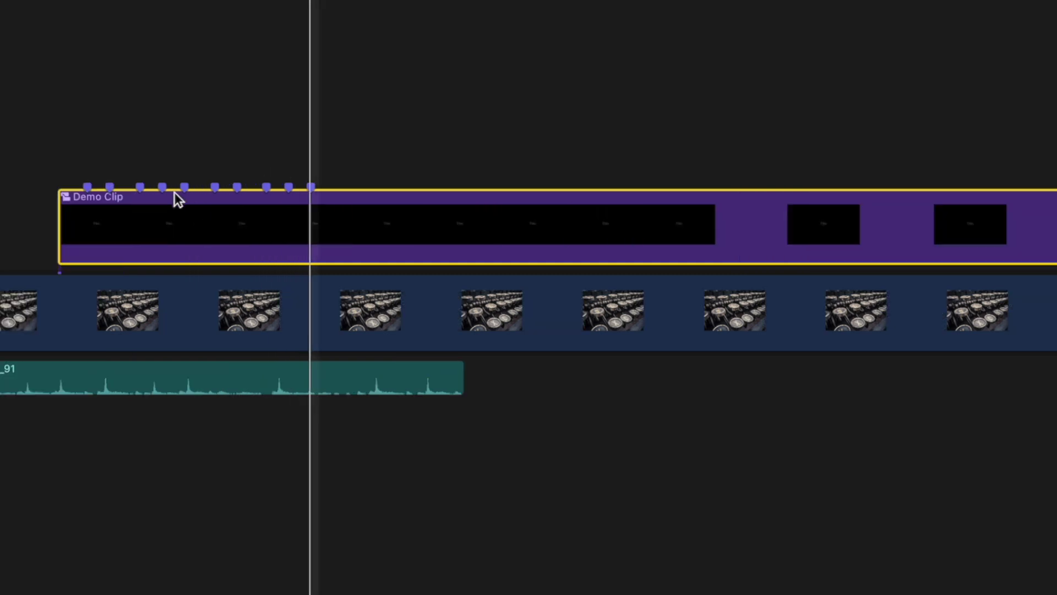
# Step: Move the typewriter sound so that its first keystroke peak lines up with the Demo Clip's first marker
pyautogui.click(282, 402)
pyautogui.moveTo(199, 389); pyautogui.dragTo(498, 365)
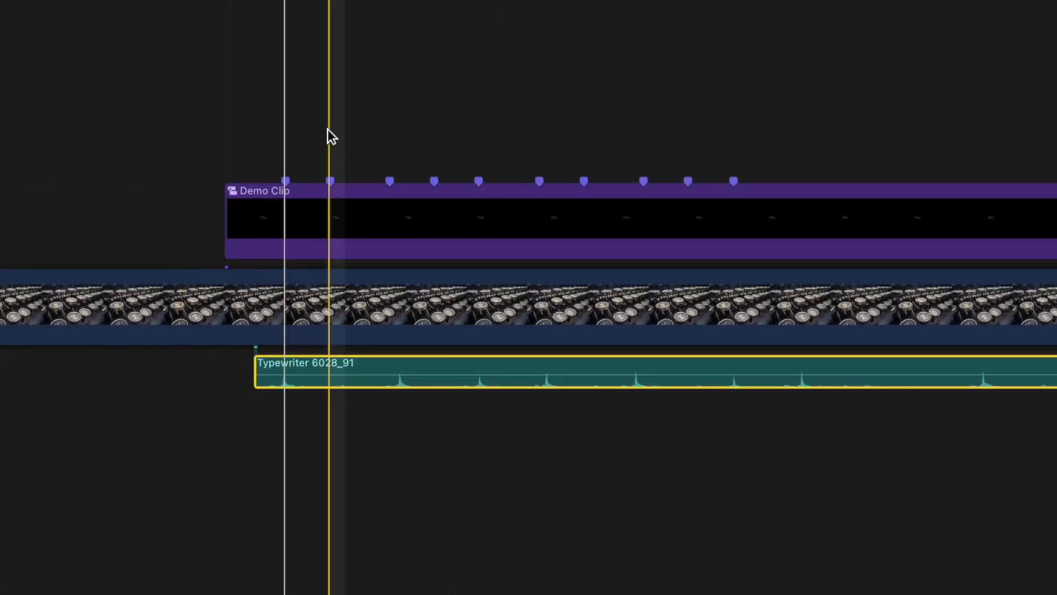
# Step: Insert a hold segment before the Demo Clip's second marker and shorten it so that marker meets the second keystroke peak
pyautogui.click(312, 211)
pyautogui.hotkey('shift', 'h')
pyautogui.click(401, 120)
pyautogui.moveTo(1054, 174); pyautogui.dragTo(372, 174)
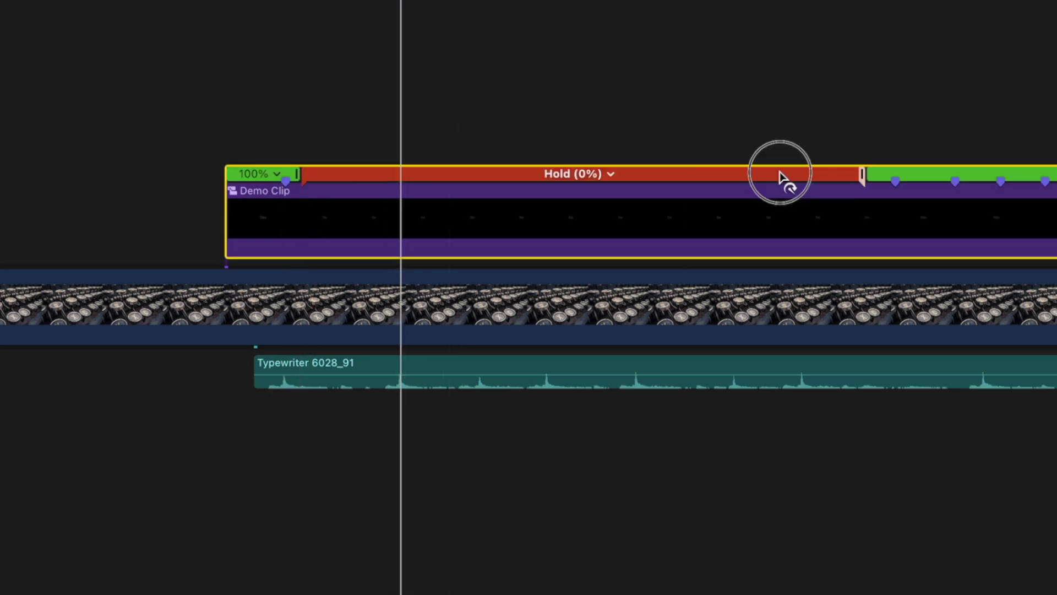
# Step: Insert hold segments between the Demo Clip's remaining markers and adjust their lengths so each letter matches its keystroke peak
pyautogui.hotkey('shift', 'h')
pyautogui.click(481, 124)
pyautogui.moveTo(1054, 174); pyautogui.dragTo(696, 174)
pyautogui.hotkey('shift', 'h')
pyautogui.click(548, 127)
pyautogui.hotkey('shift', 'h')
pyautogui.click(637, 138)
pyautogui.hotkey('shift', 'h')
pyautogui.click(734, 127)
pyautogui.hotkey('shift', 'h')
pyautogui.click(804, 115)
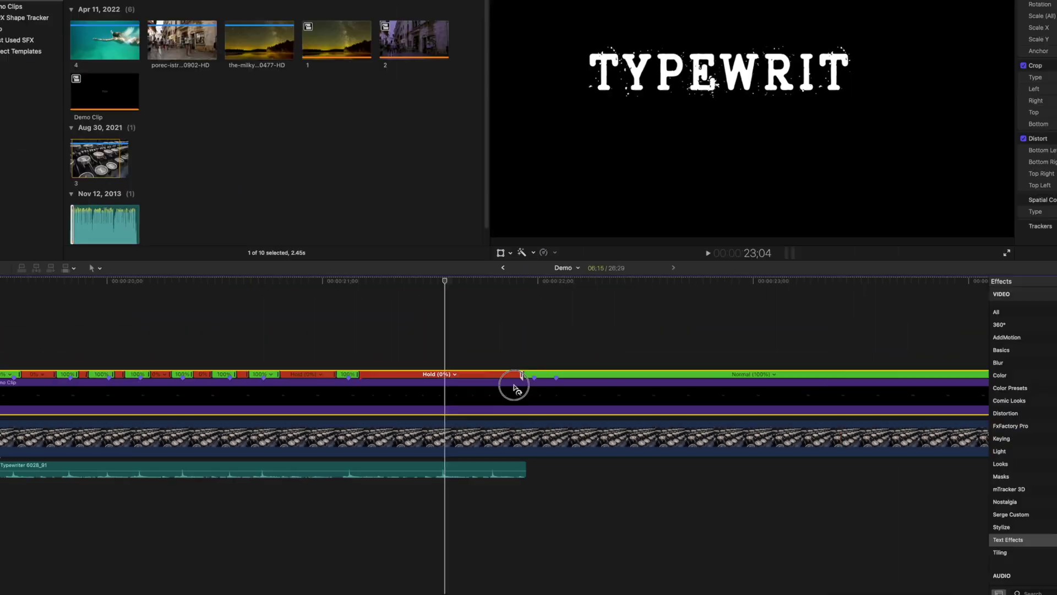
pyautogui.moveTo(514, 385); pyautogui.dragTo(434, 384)
pyautogui.hotkey('shift', 'h')
pyautogui.click(492, 330)
pyautogui.moveTo(894, 375); pyautogui.dragTo(485, 375)
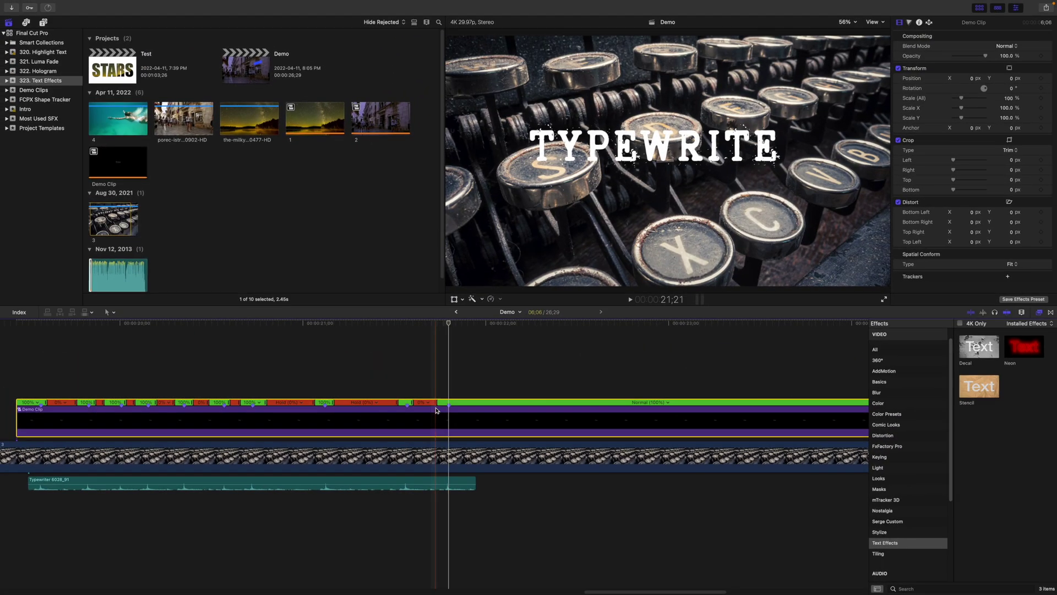
# Step: Append swimming clip 4 to the timeline and connect a basic title above it at 29;00
pyautogui.press('super+minus')
pyautogui.press('super+minus')
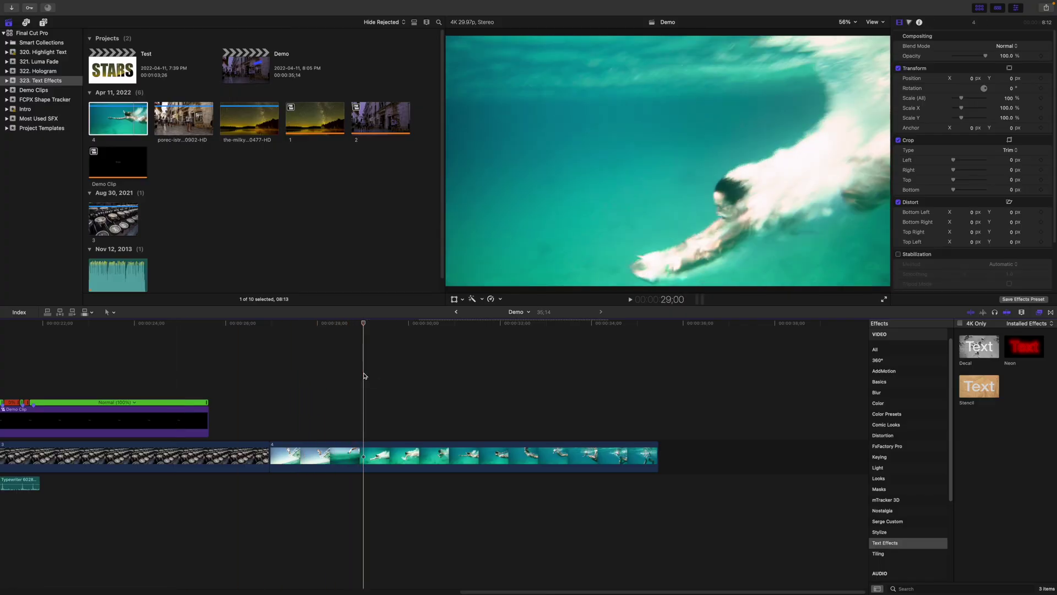
pyautogui.hotkey('ctrl', 't')
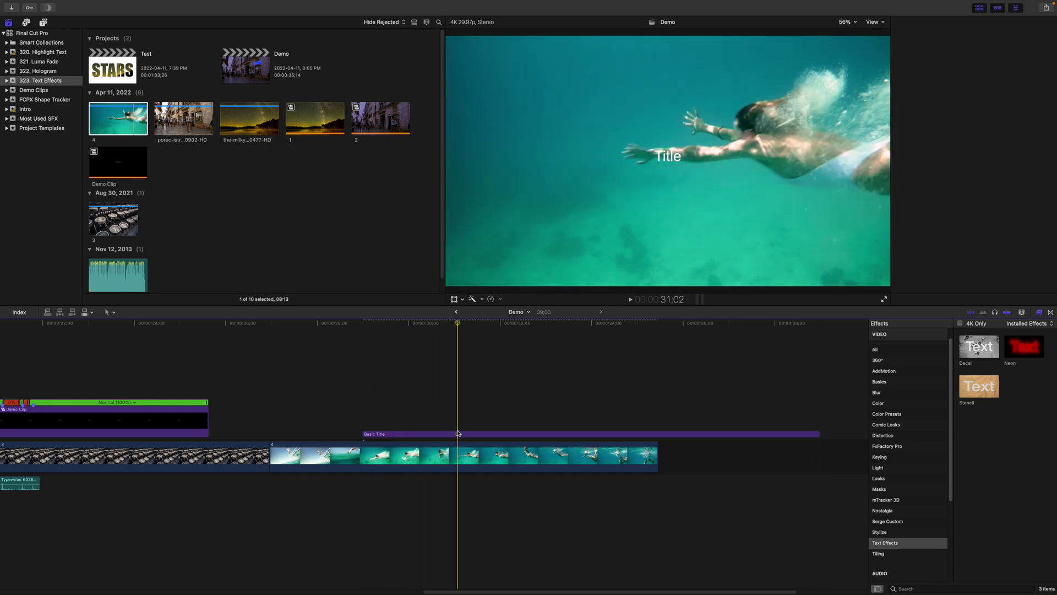
# Step: Change the new title's text to UNDERWATER, set its font to Impact and enlarge it
pyautogui.click(458, 433)
pyautogui.doubleClick(670, 158)
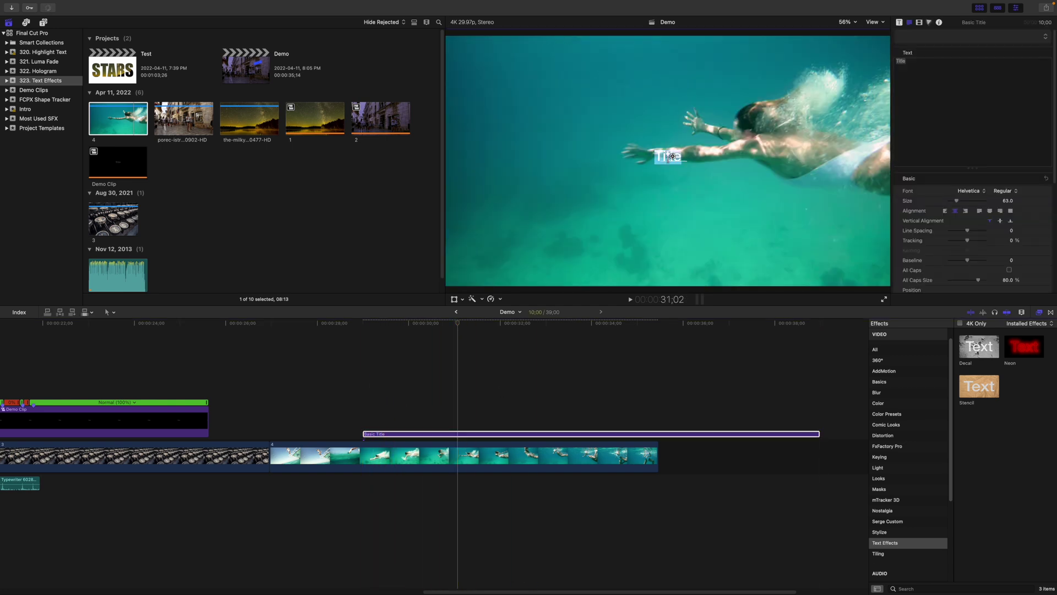
pyautogui.write('UNDERWATER')
pyautogui.click(970, 190)
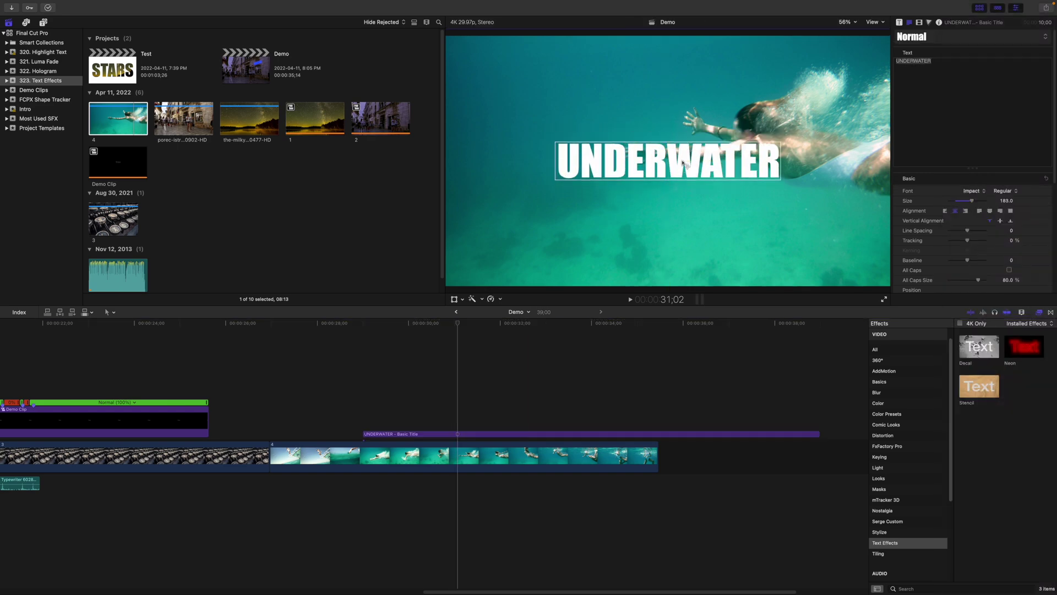
# Step: Find the Underwater effect, apply it to the UNDERWATER title and reduce the effect's Size
pyautogui.click(875, 349)
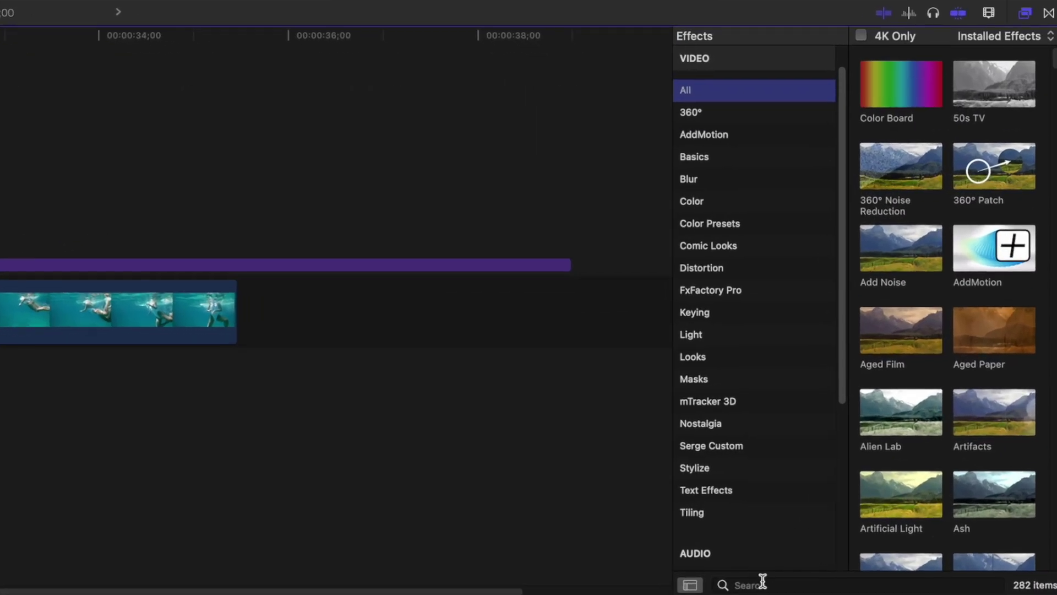
pyautogui.write('underwater')
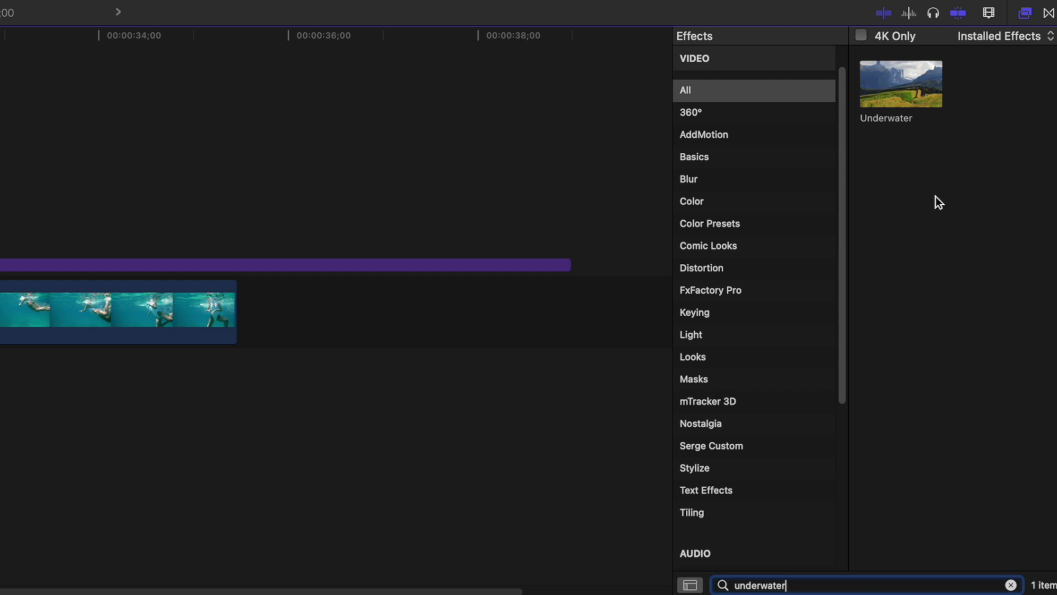
pyautogui.moveTo(897, 77); pyautogui.dragTo(0, 265)
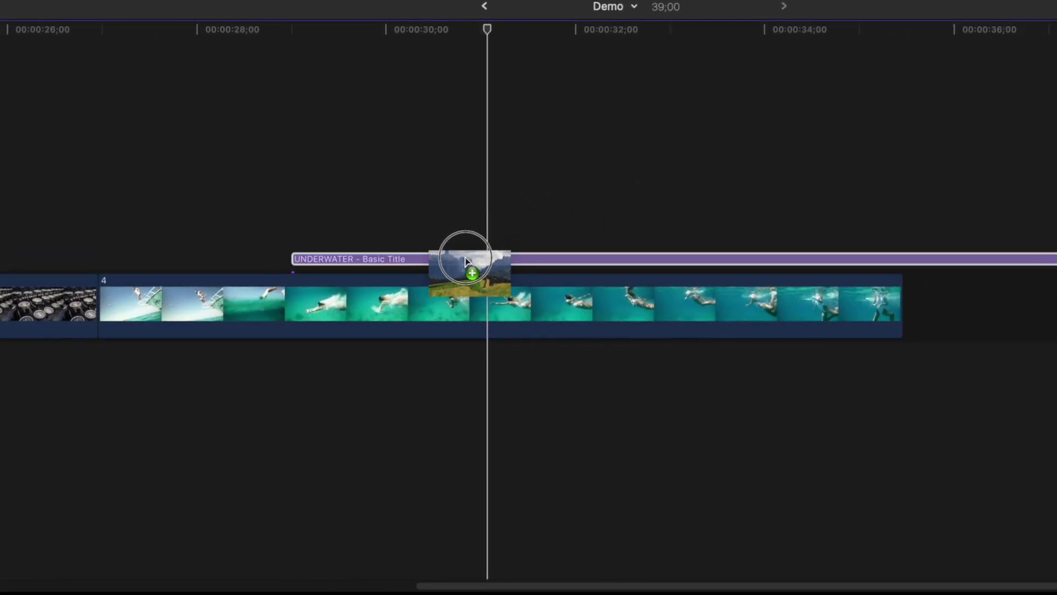
pyautogui.moveTo(465, 262); pyautogui.dragTo(465, 262)
pyautogui.click(819, 38)
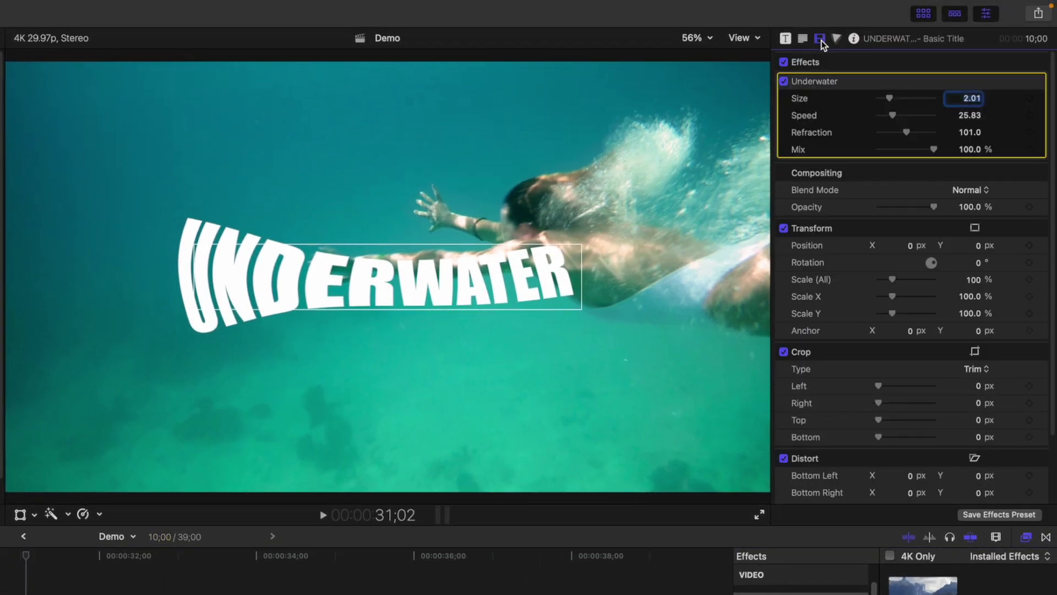
pyautogui.moveTo(889, 98)
pyautogui.mouseDown()
pyautogui.moveTo(900, 99)
pyautogui.moveTo(883, 114)
pyautogui.mouseUp()
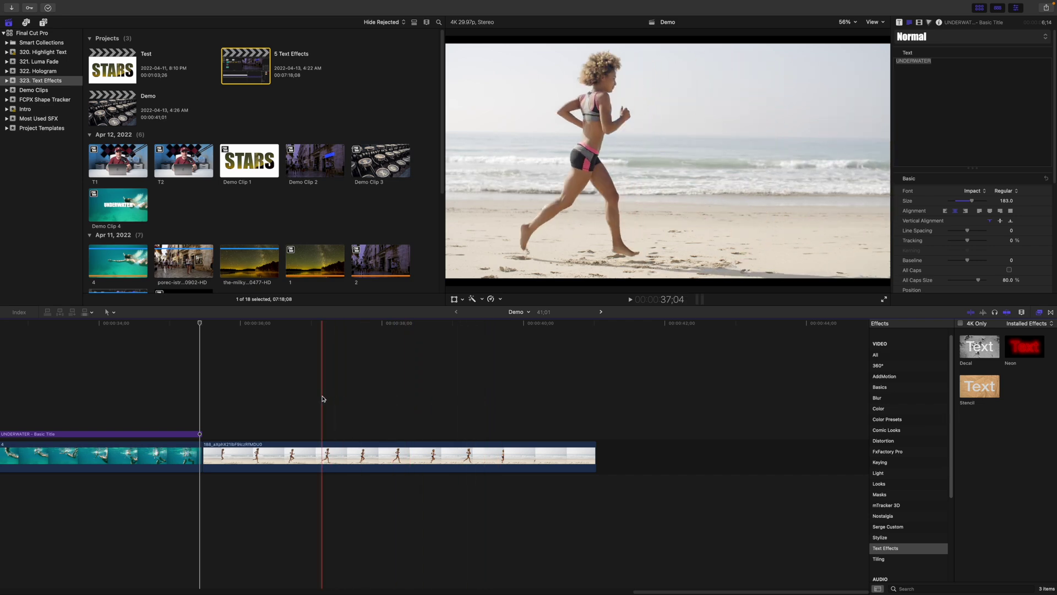
# Step: Connect a basic title above the running clip's start, change its text to REVEAL and match it to the clip's length
pyautogui.click(202, 323)
pyautogui.hotkey('ctrl', 't')
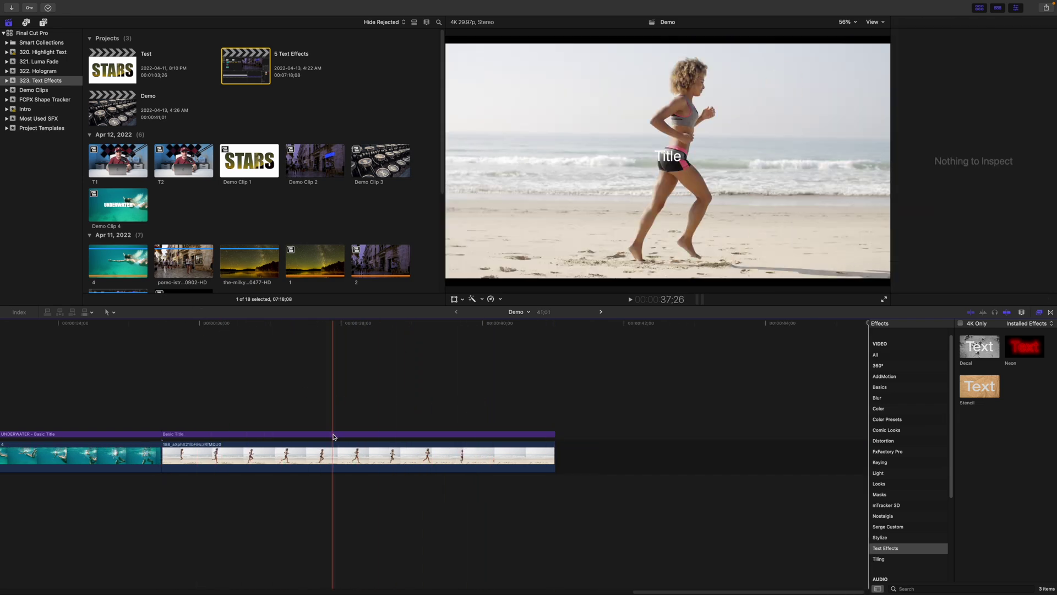
pyautogui.click(333, 434)
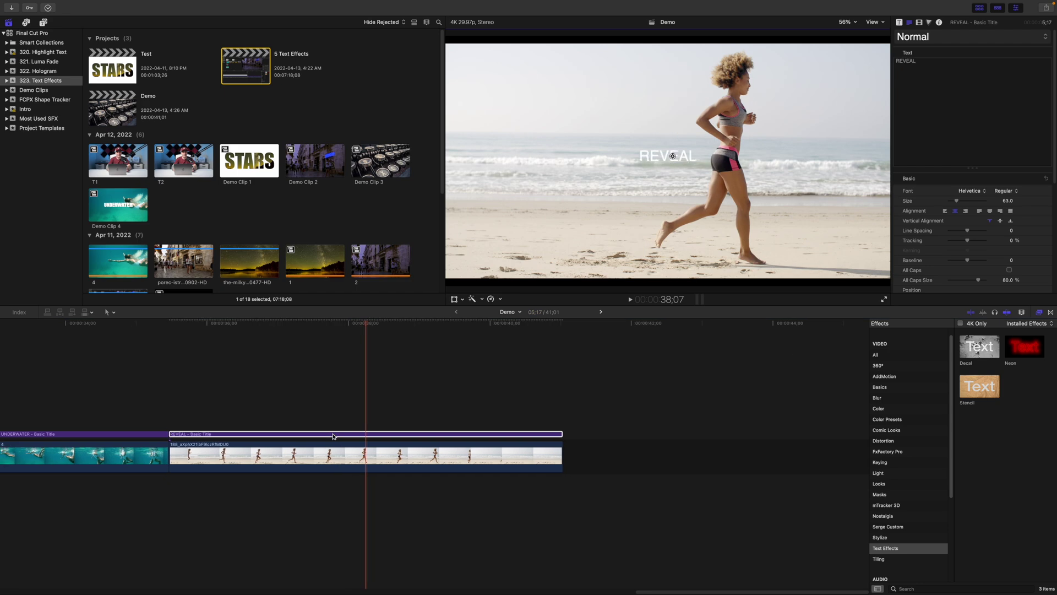
# Step: Set the REVEAL title's font to Impact, enlarge it and place it in the middle of the frame
pyautogui.click(971, 191)
pyautogui.click(979, 307)
pyautogui.moveTo(1007, 200); pyautogui.dragTo(1007, 165)
pyautogui.click(468, 402)
pyautogui.moveTo(673, 125); pyautogui.dragTo(674, 142)
pyautogui.scroll(-5, 972, 165)
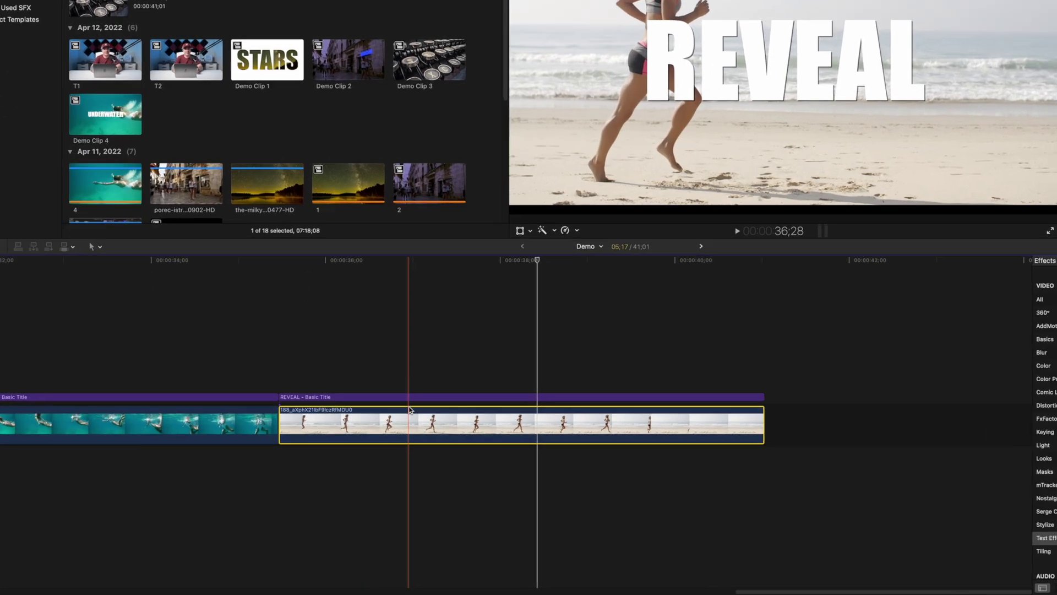
# Step: Duplicate the running clip above the REVEAL title and apply the Draw Mask effect to the copy
pyautogui.click(365, 441)
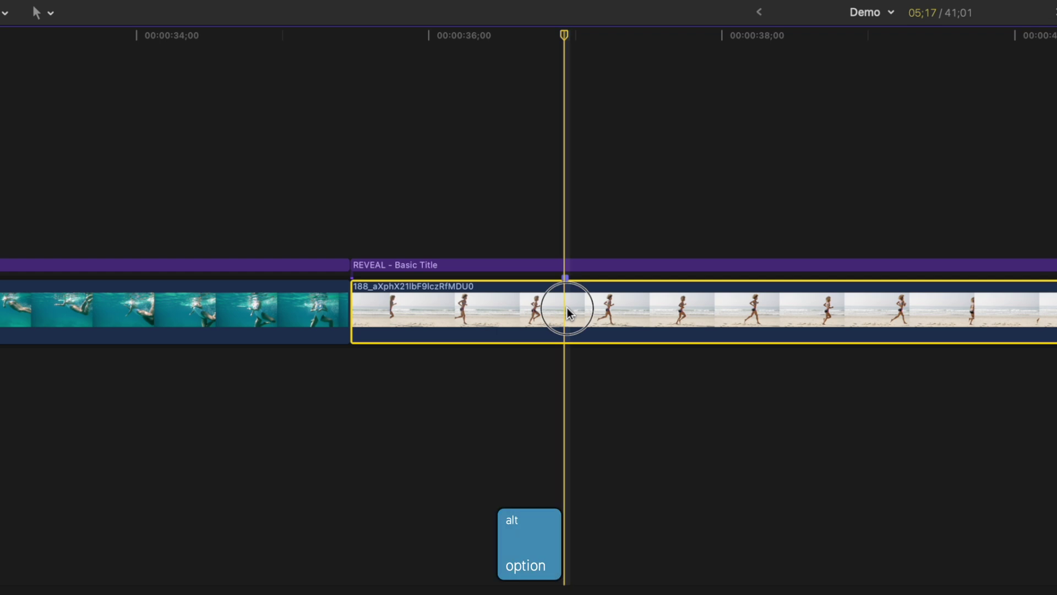
pyautogui.moveTo(567, 309); pyautogui.dragTo(567, 154)
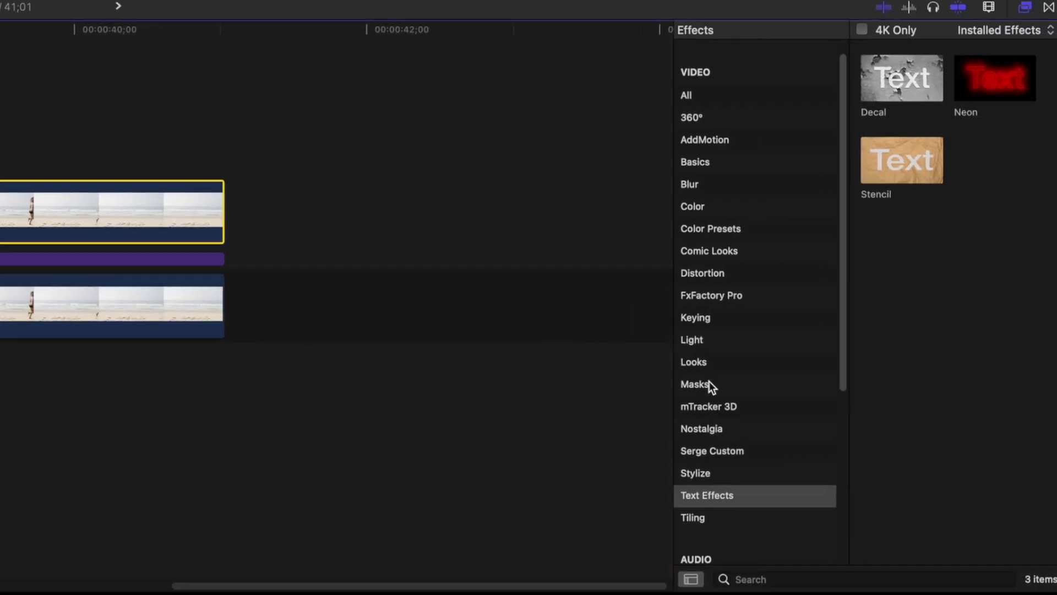
pyautogui.click(709, 382)
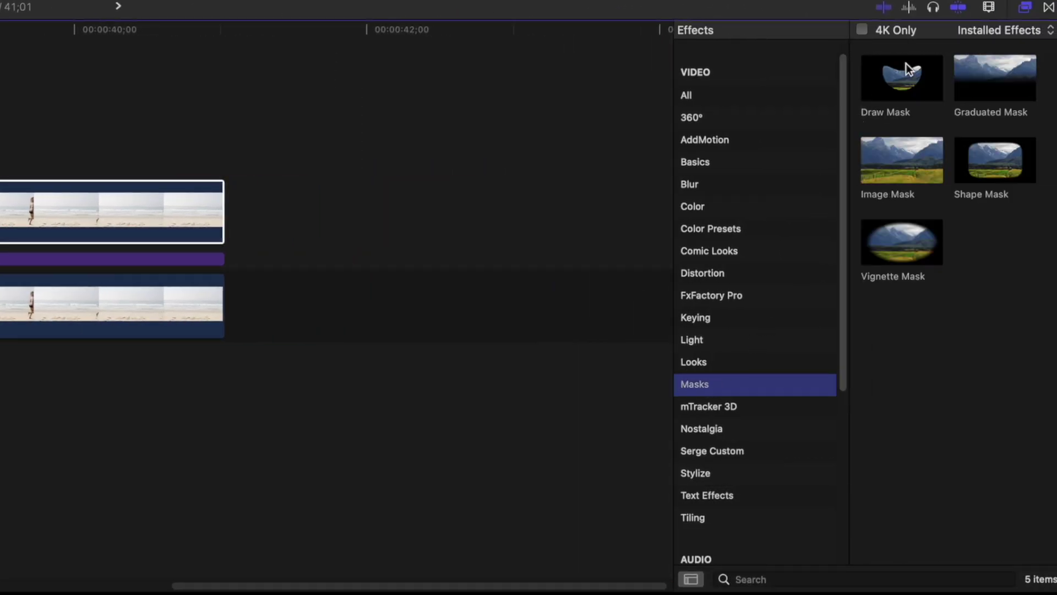
pyautogui.moveTo(913, 61)
pyautogui.mouseDown()
pyautogui.moveTo(522, 205)
pyautogui.moveTo(497, 193)
pyautogui.moveTo(560, 203)
pyautogui.mouseUp()
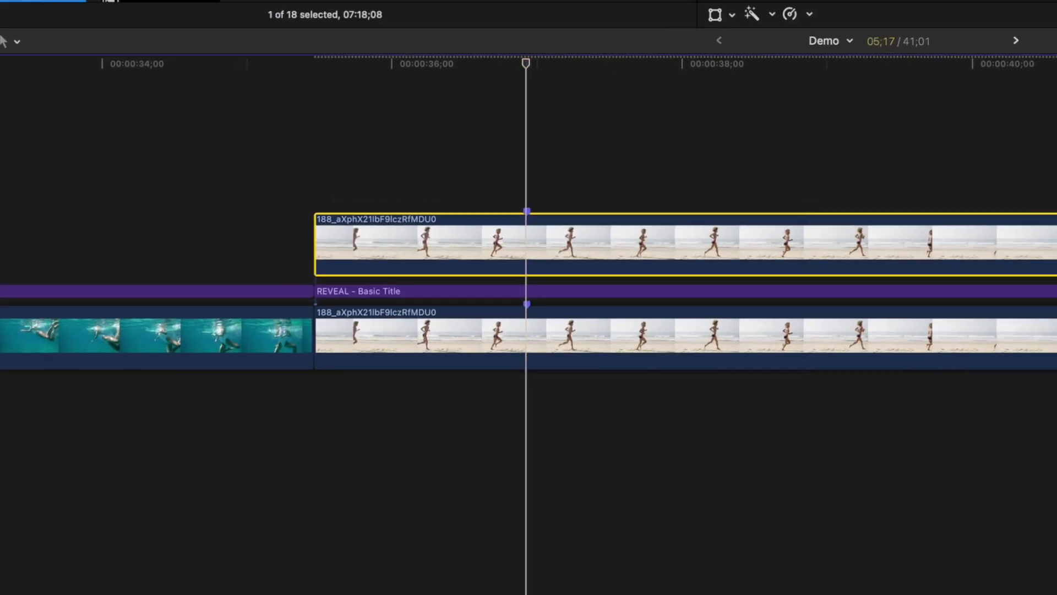
# Step: At 36;28, draw a Linear mask that follows the runner's back edge and encloses the area ahead of her covering the title
pyautogui.click(722, 18)
pyautogui.click(742, 104)
pyautogui.moveTo(749, 278); pyautogui.dragTo(741, 276)
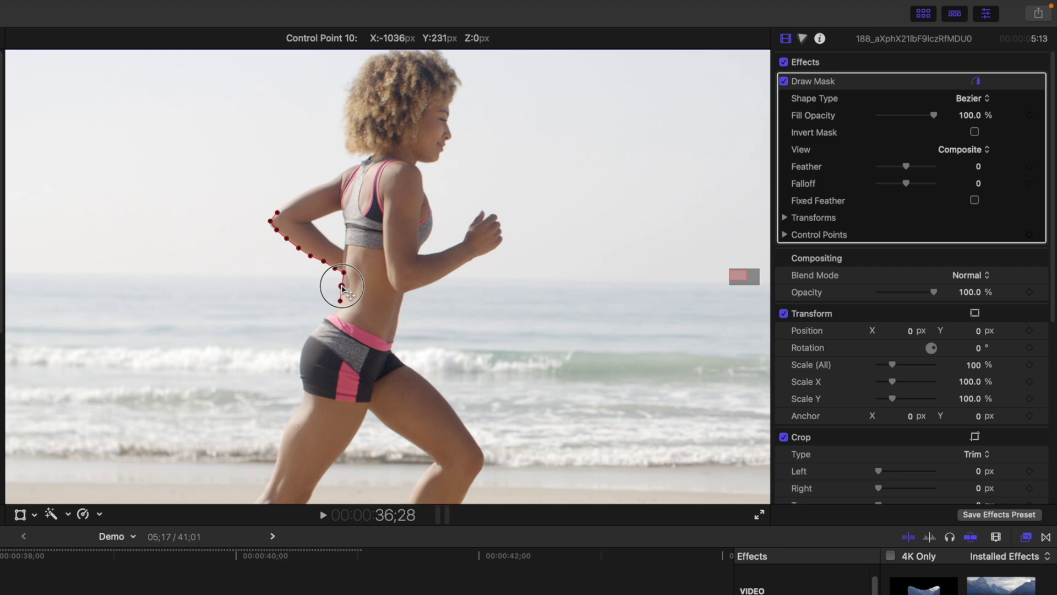
pyautogui.hotkey('shift', 'z')
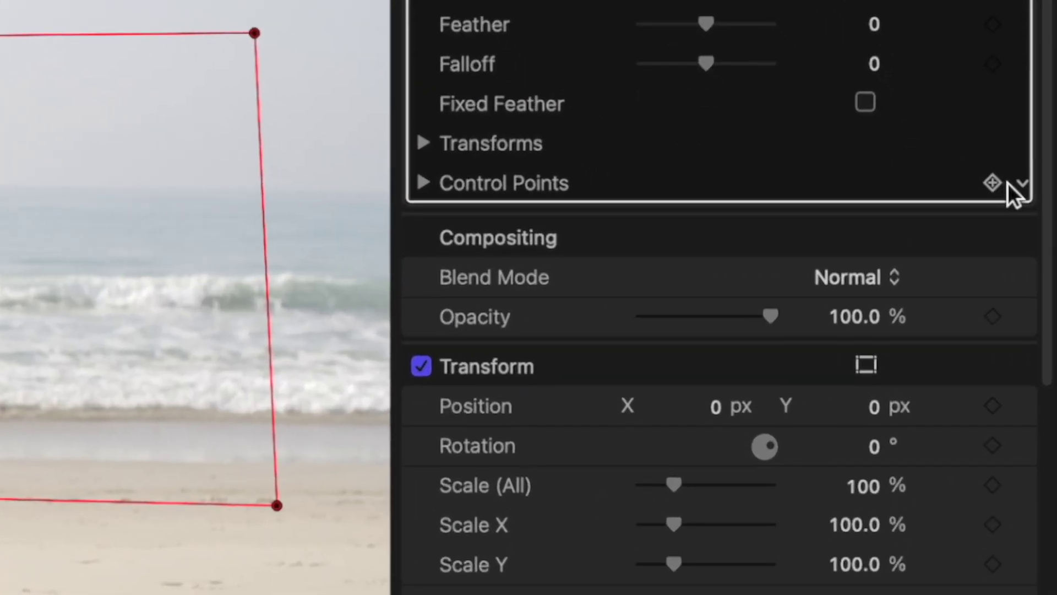
# Step: Add keyframes at 36;28 for the mask's Control Points, Position, Rotation and Scale
pyautogui.click(1026, 236)
pyautogui.click(424, 145)
pyautogui.click(982, 183)
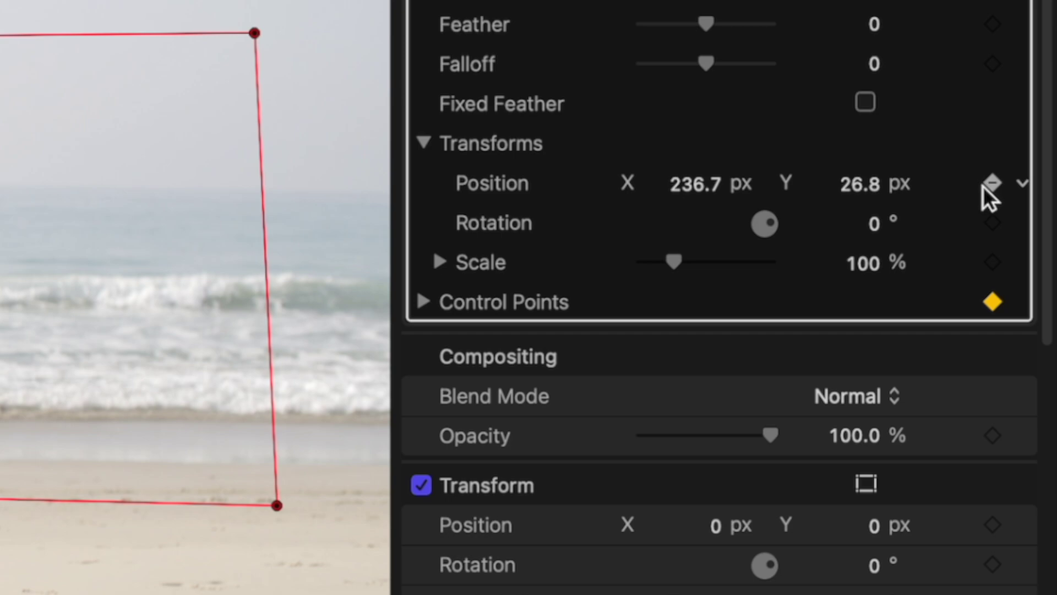
pyautogui.click(986, 222)
pyautogui.click(990, 257)
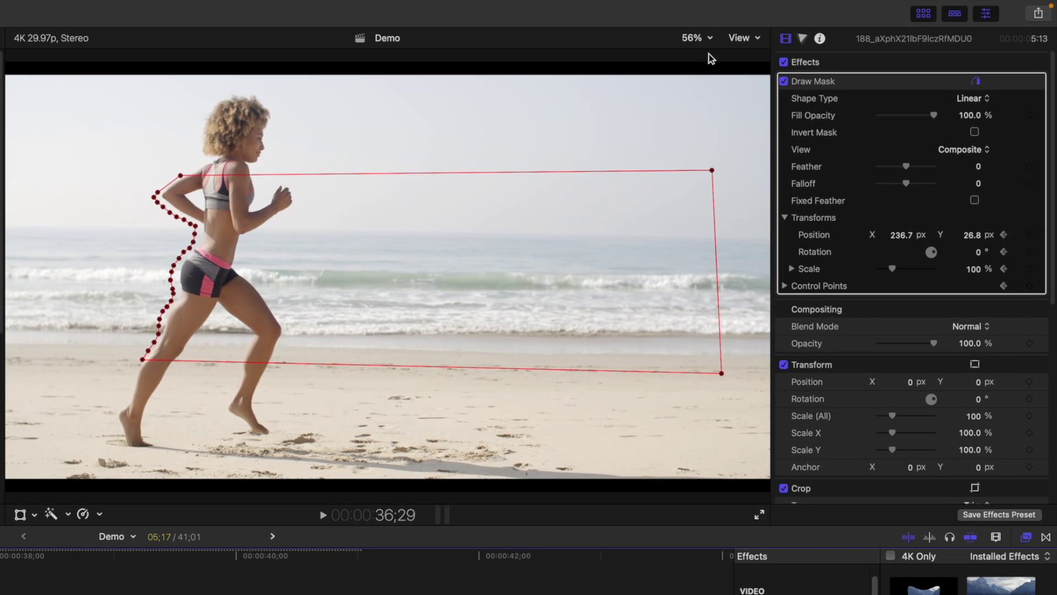
# Step: At 36;29, move the mask's control points to follow the runner's elbow, back and rear leg
pyautogui.click(696, 37)
pyautogui.click(720, 148)
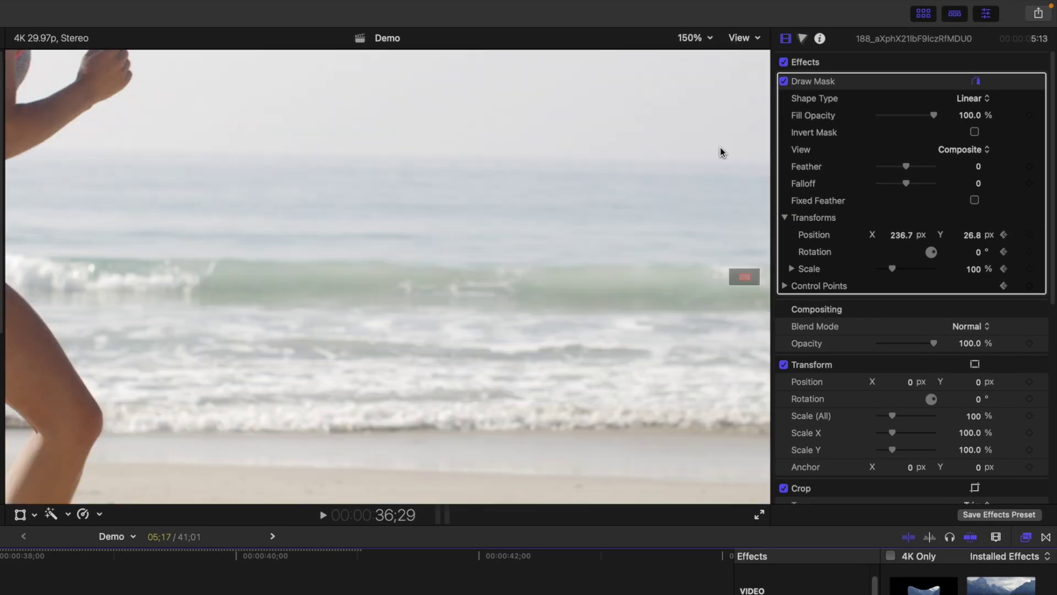
pyautogui.moveTo(431, 195); pyautogui.dragTo(438, 199)
pyautogui.moveTo(371, 240); pyautogui.dragTo(385, 235)
pyautogui.moveTo(360, 254); pyautogui.dragTo(381, 252)
pyautogui.moveTo(370, 267); pyautogui.dragTo(387, 267)
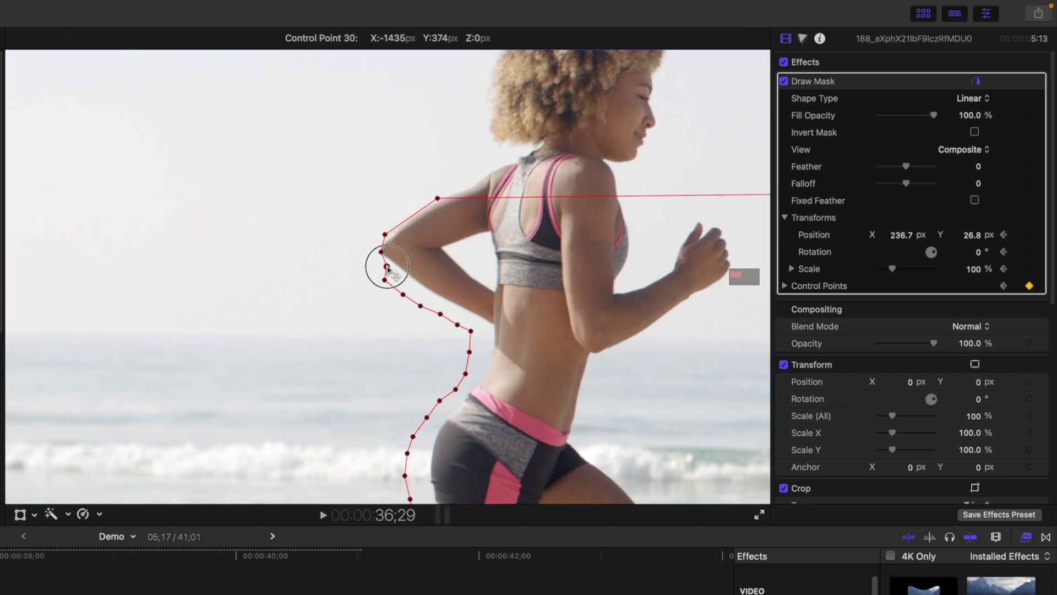
pyautogui.moveTo(413, 436); pyautogui.dragTo(429, 460)
pyautogui.scroll(-6, 429, 460)
pyautogui.moveTo(248, 98); pyautogui.dragTo(271, 119)
pyautogui.moveTo(245, 120); pyautogui.dragTo(273, 134)
pyautogui.moveTo(250, 144); pyautogui.dragTo(277, 150)
pyautogui.moveTo(254, 165); pyautogui.dragTo(269, 172)
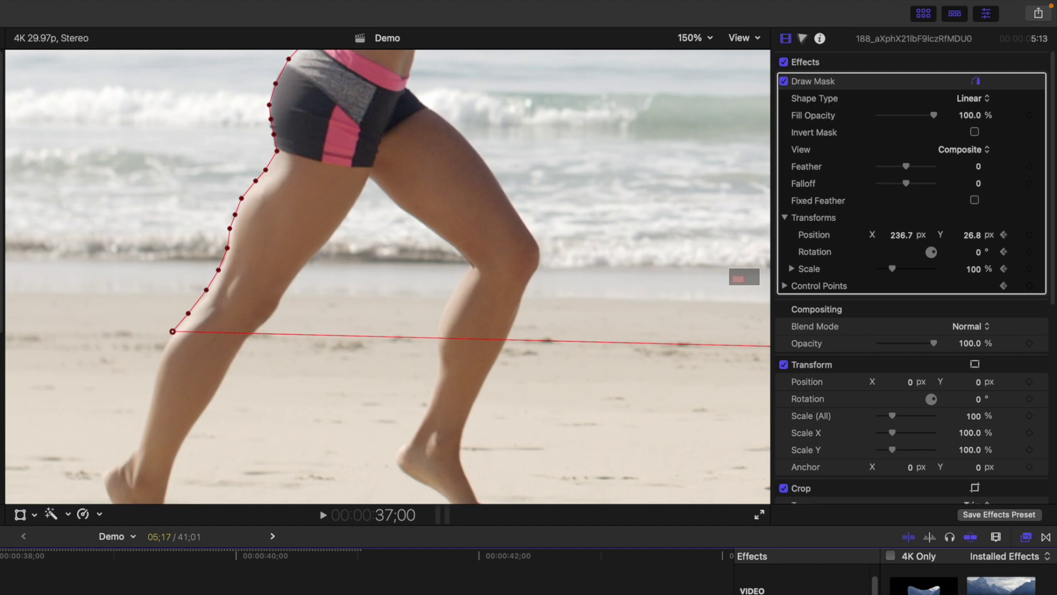
# Step: Advance frame by frame from 37;00 to 37;22, moving the mask's control points along behind the runner to uncover the first letters
pyautogui.press('Right')
pyautogui.press('Right')
pyautogui.moveTo(182, 275); pyautogui.dragTo(239, 302)
pyautogui.press('Right')
pyautogui.press('Right')
pyautogui.press('Right')
pyautogui.press('Right')
pyautogui.scroll(5, 160, 281)
pyautogui.press('Right')
pyautogui.press('Right')
pyautogui.press('Right')
pyautogui.press('Right')
pyautogui.press('Right')
pyautogui.press('Right')
pyautogui.press('Right')
pyautogui.press('Right')
pyautogui.moveTo(268, 169); pyautogui.dragTo(300, 198)
# Step: Continue adjusting the mask behind the runner from 37;22 to 38;07, uncovering the V and second E
pyautogui.press('Right')
pyautogui.press('Right')
pyautogui.press('Right')
pyautogui.moveTo(355, 408); pyautogui.dragTo(375, 410)
pyautogui.press('Right')
pyautogui.press('Right')
pyautogui.press('Right')
pyautogui.press('Right')
pyautogui.press('Right')
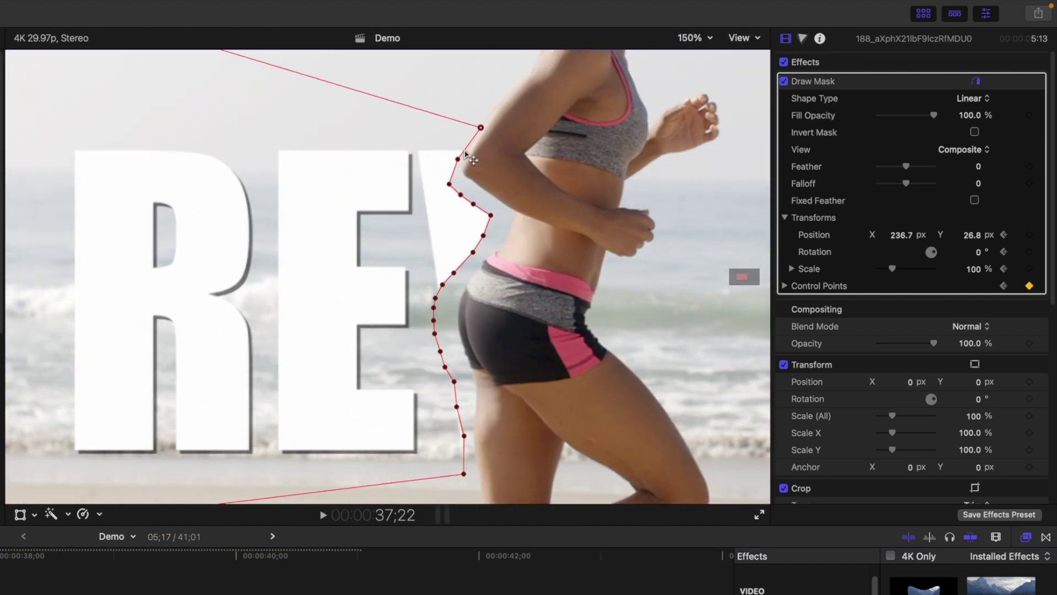
# Step: Keep moving the mask's control points behind the runner up to 38;28 until the last letters of REVEAL are uncovered
pyautogui.press('Right')
pyautogui.press('Right')
pyautogui.moveTo(476, 364); pyautogui.dragTo(515, 363)
pyautogui.press('Right')
pyautogui.press('Right')
pyautogui.press('Right')
pyautogui.press('Right')
pyautogui.press('Right')
pyautogui.press('Right')
pyautogui.press('Right')
pyautogui.press('Right')
pyautogui.press('Right')
pyautogui.press('Right')
pyautogui.press('Right')
pyautogui.press('Right')
pyautogui.press('Right')
pyautogui.press('Right')
pyautogui.press('Right')
pyautogui.press('Right')
pyautogui.press('Right')
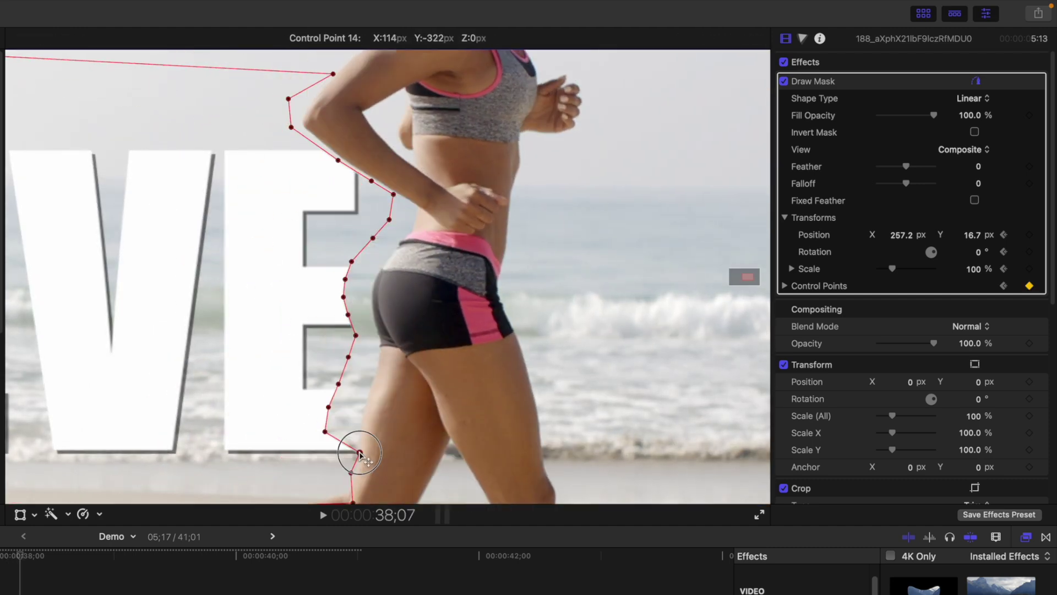
pyautogui.press('Right')
pyautogui.press('Right')
pyautogui.press('Right')
pyautogui.press('Right')
pyautogui.press('Right')
pyautogui.press('Right')
pyautogui.press('Right')
pyautogui.press('Right')
pyautogui.press('Right')
pyautogui.press('Right')
pyautogui.press('Right')
pyautogui.press('Right')
pyautogui.press('Right')
pyautogui.press('Right')
pyautogui.press('Right')
pyautogui.press('Right')
pyautogui.press('Right')
pyautogui.hscroll(8, 408, 184)
pyautogui.scroll(-3, 407, 184)
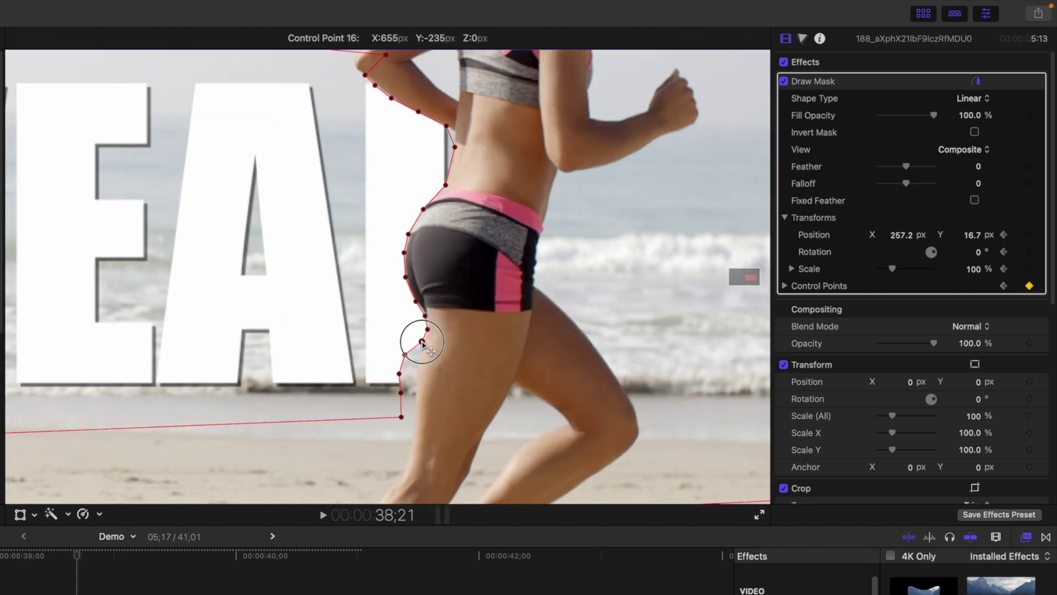
pyautogui.click(710, 41)
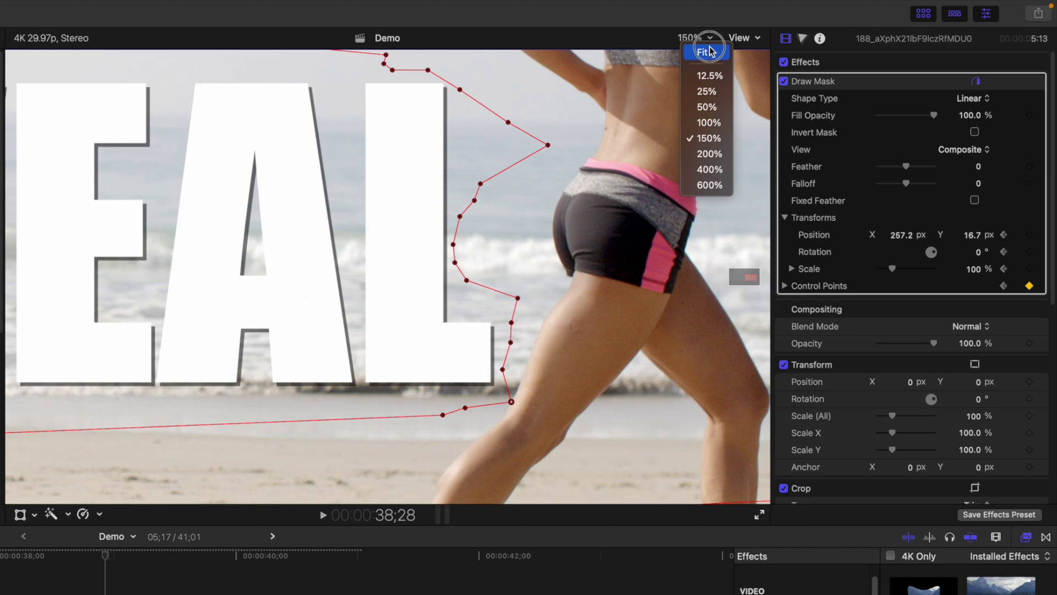
pyautogui.click(711, 46)
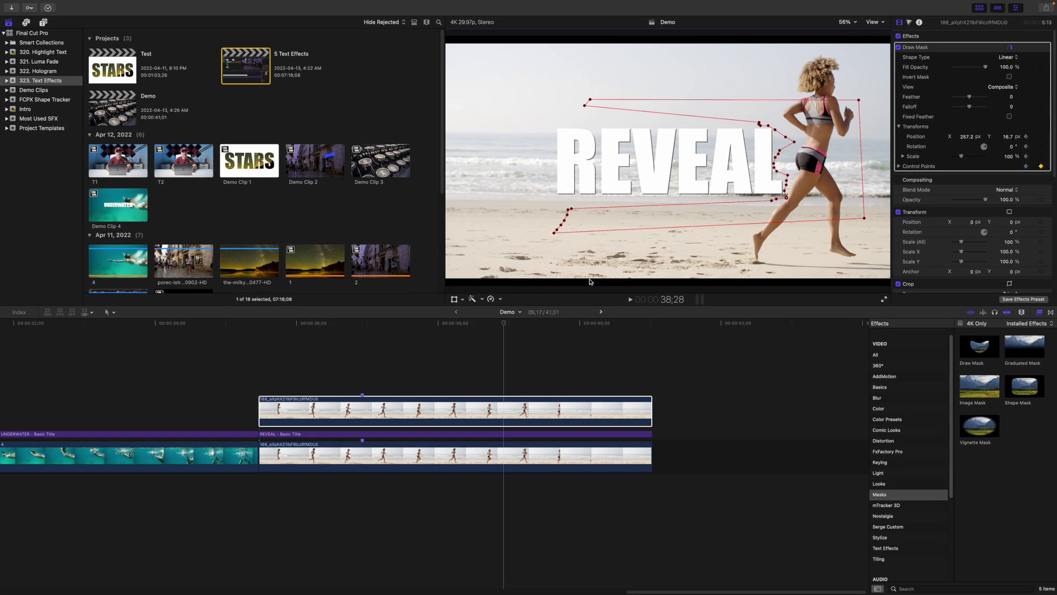